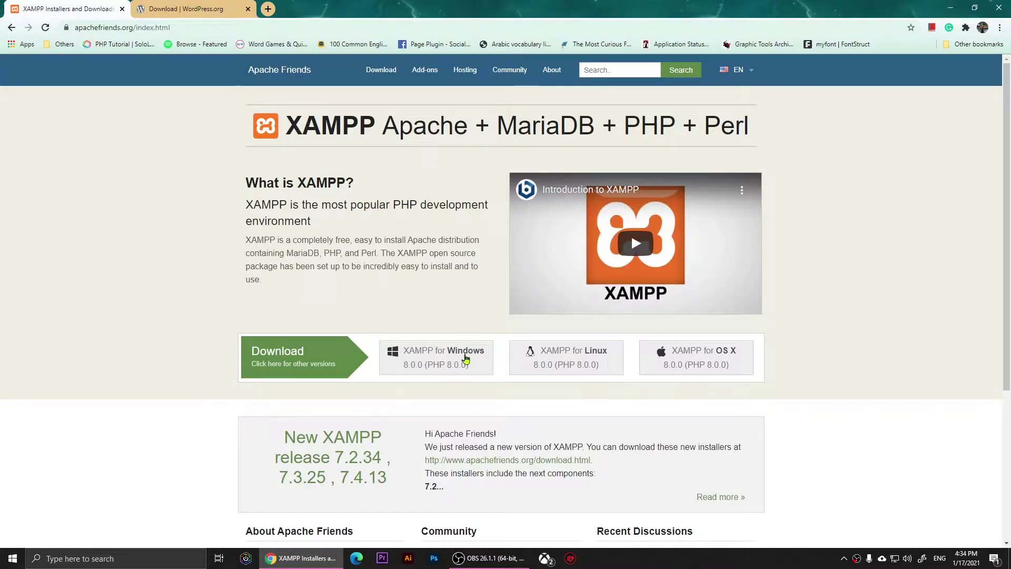
# - Download the XAMPP for Windows installer from apachefriends.org
pyautogui.click(439, 358)
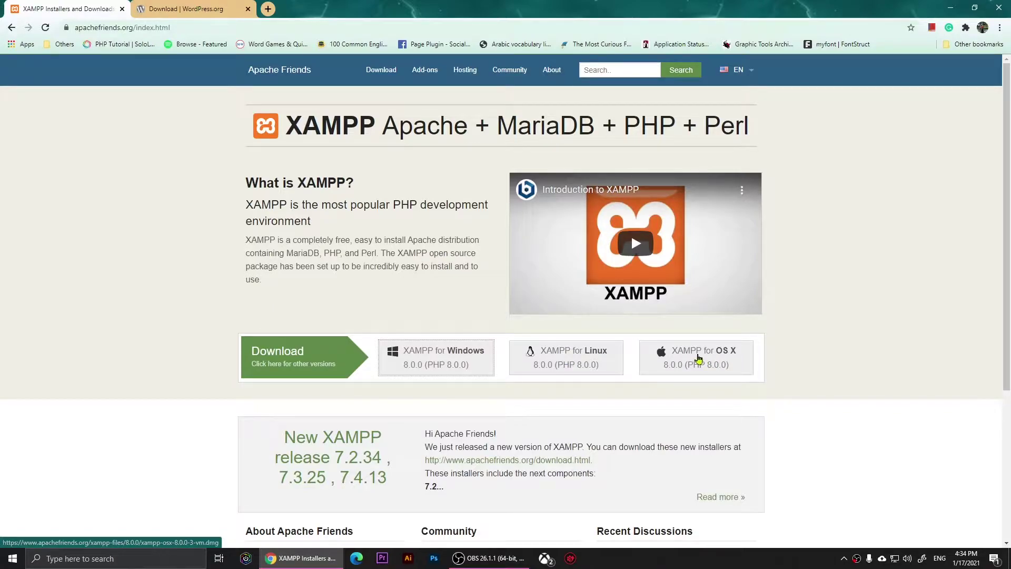
pyautogui.click(393, 360)
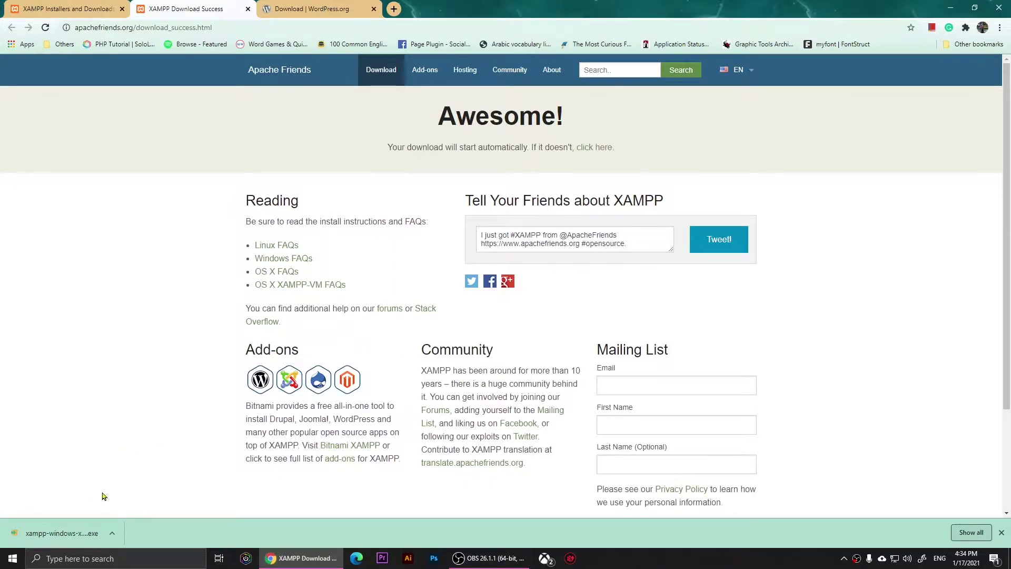
# - Run the XAMPP installer past the UAC and antivirus warnings, keeping all components
pyautogui.click(64, 534)
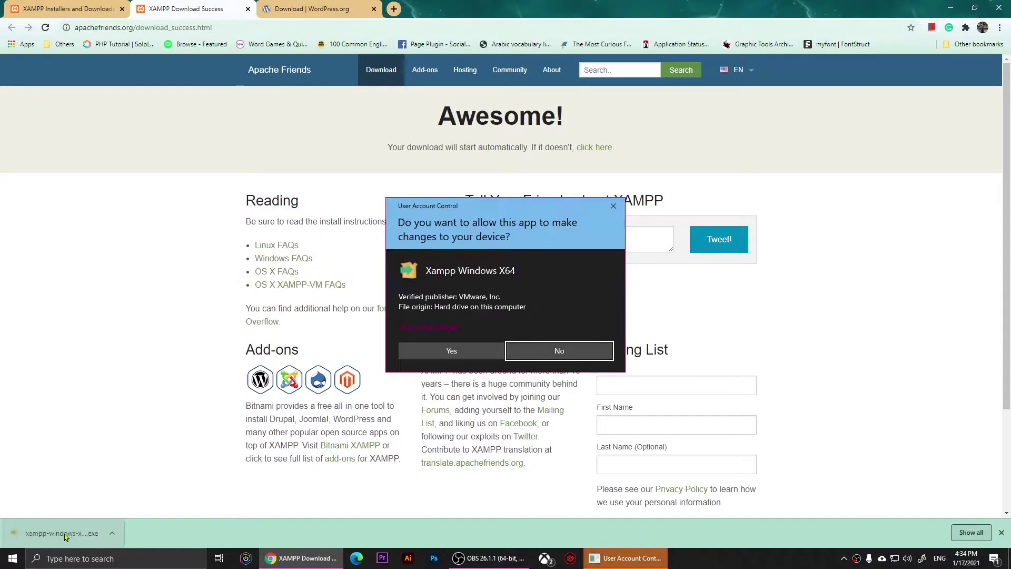
pyautogui.click(451, 351)
pyautogui.click(951, 8)
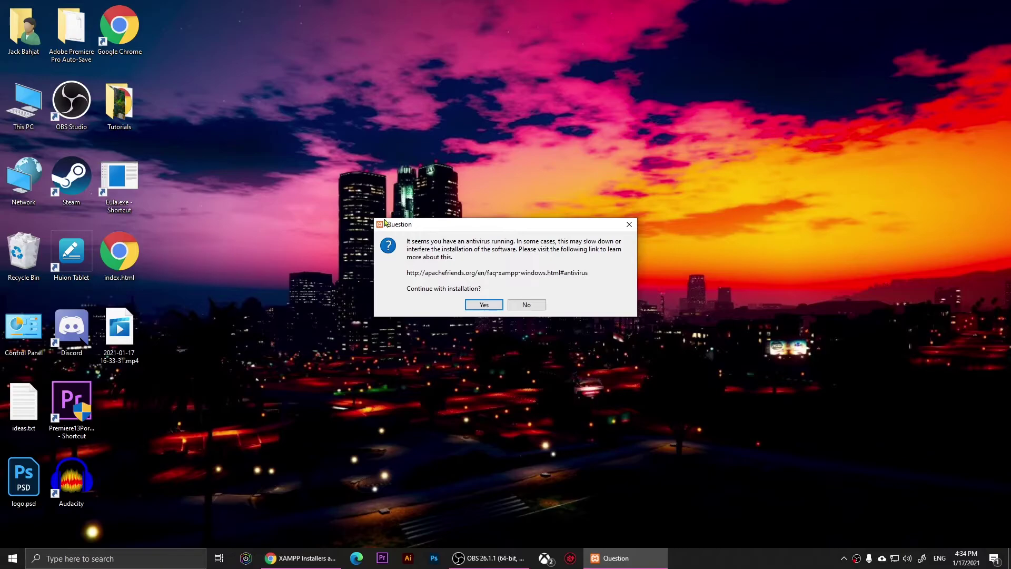
pyautogui.click(478, 305)
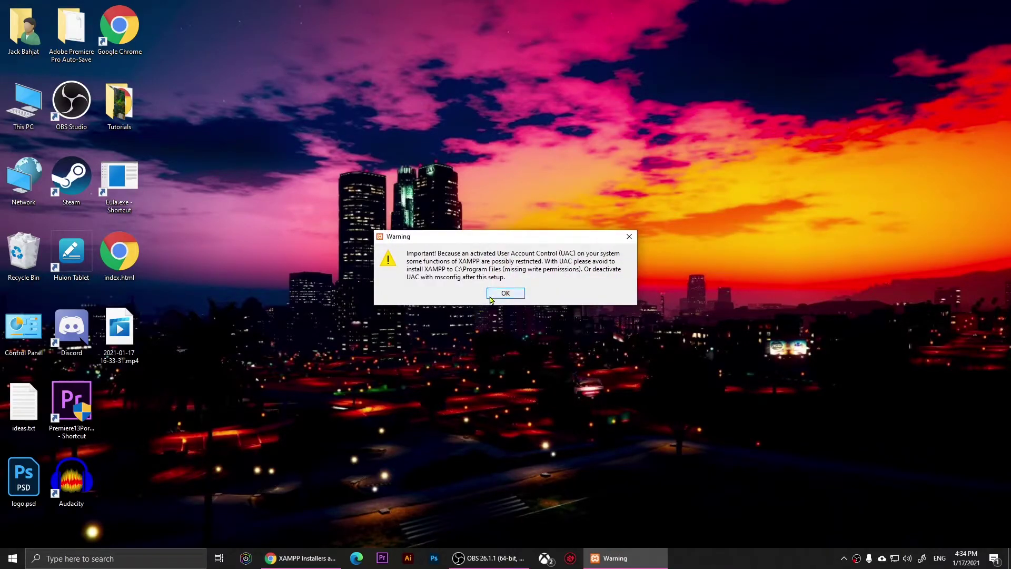
pyautogui.click(498, 296)
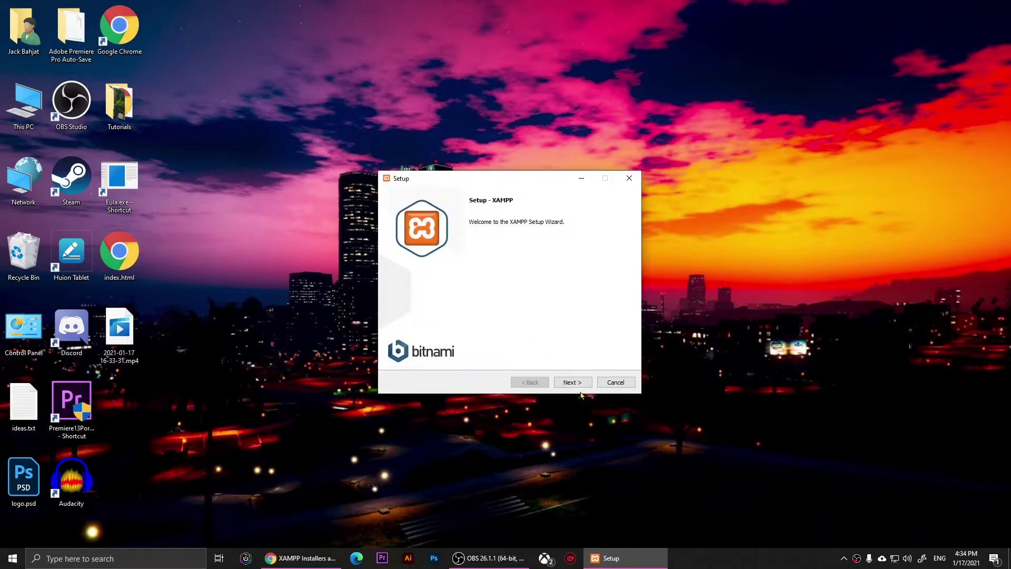
pyautogui.click(576, 384)
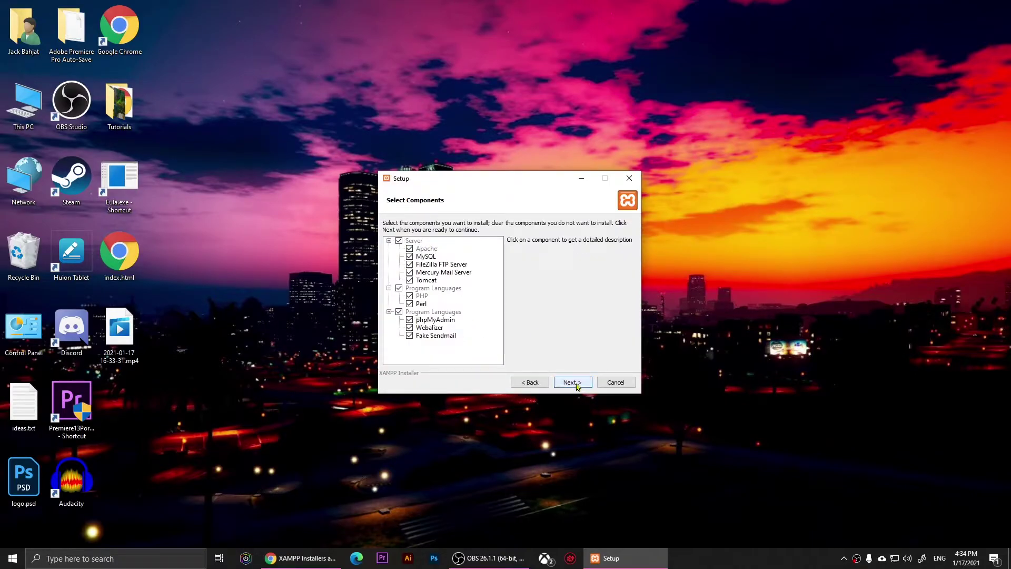
pyautogui.click(577, 386)
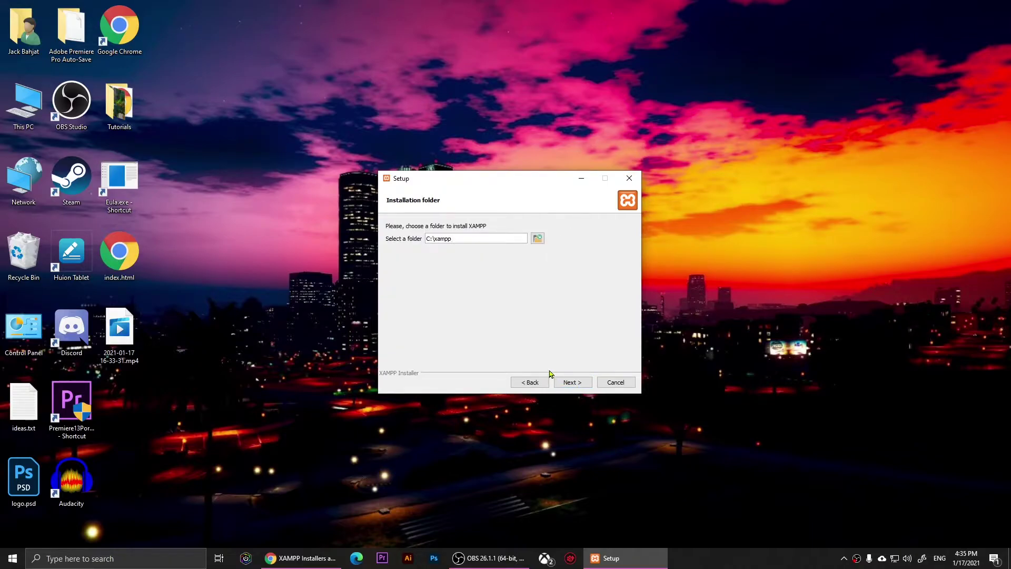
# - Set the XAMPP installation folder to D:\xampo
pyautogui.click(538, 238)
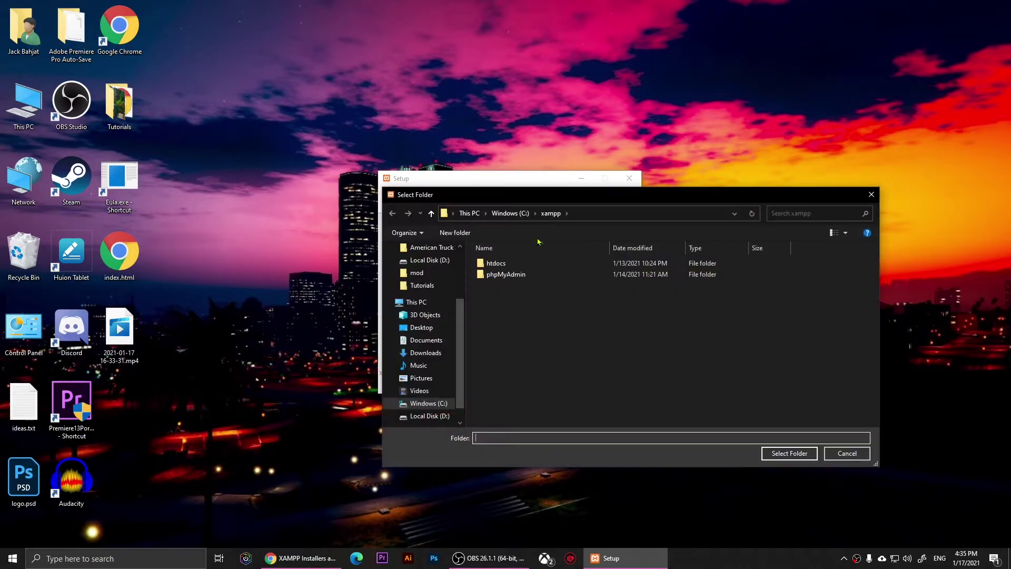
pyautogui.click(429, 415)
pyautogui.click(568, 341)
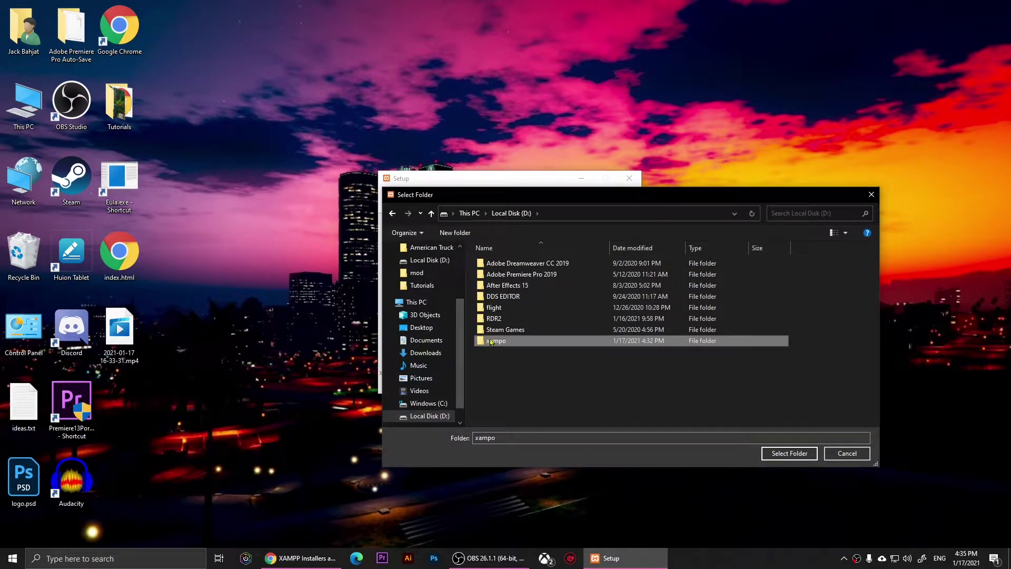
pyautogui.click(780, 454)
# - Continue past the language page, untick Learn more about Bitnami, and start installing
pyautogui.click(568, 383)
pyautogui.click(568, 383)
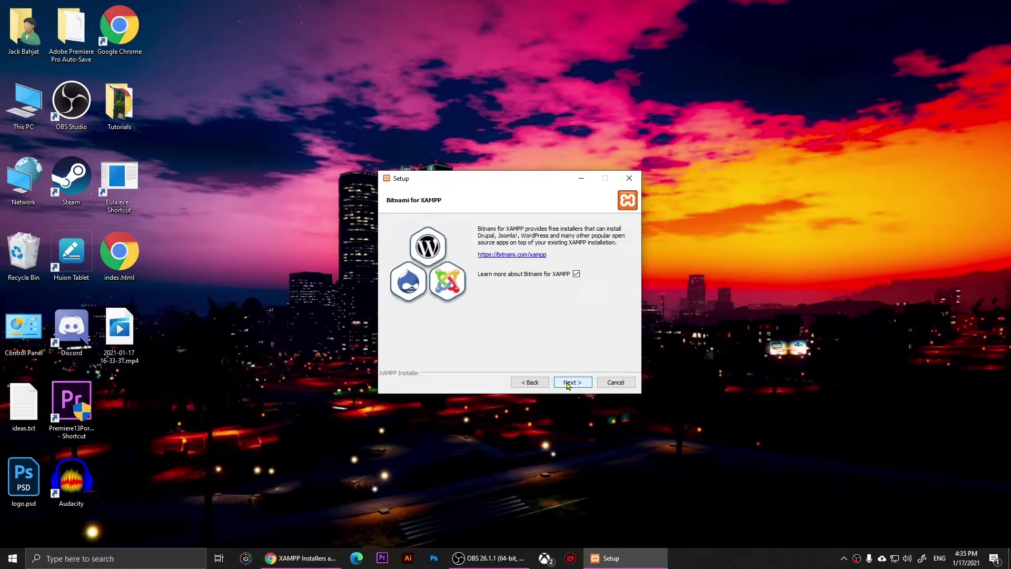
pyautogui.click(576, 274)
pyautogui.click(573, 384)
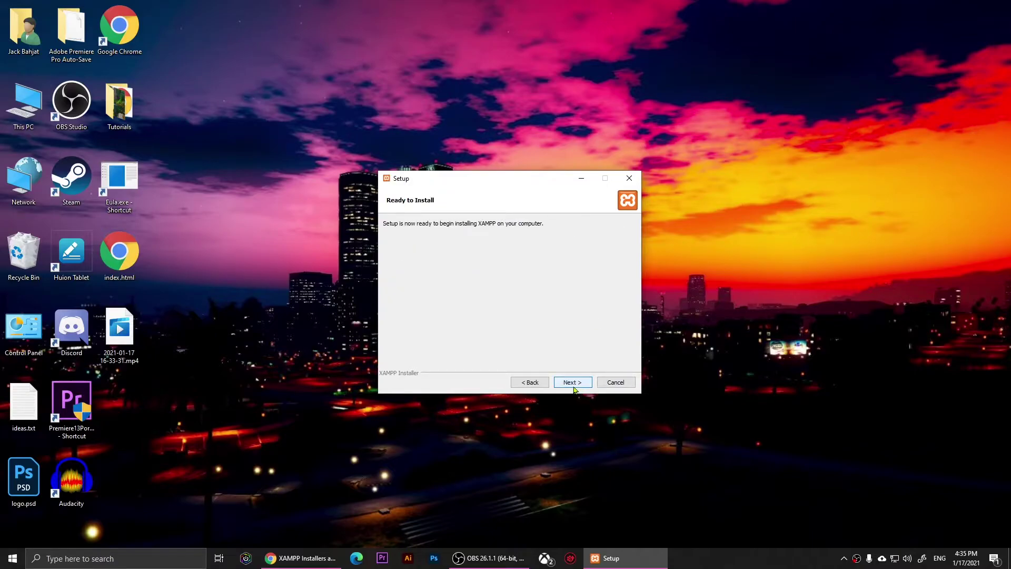
pyautogui.click(575, 389)
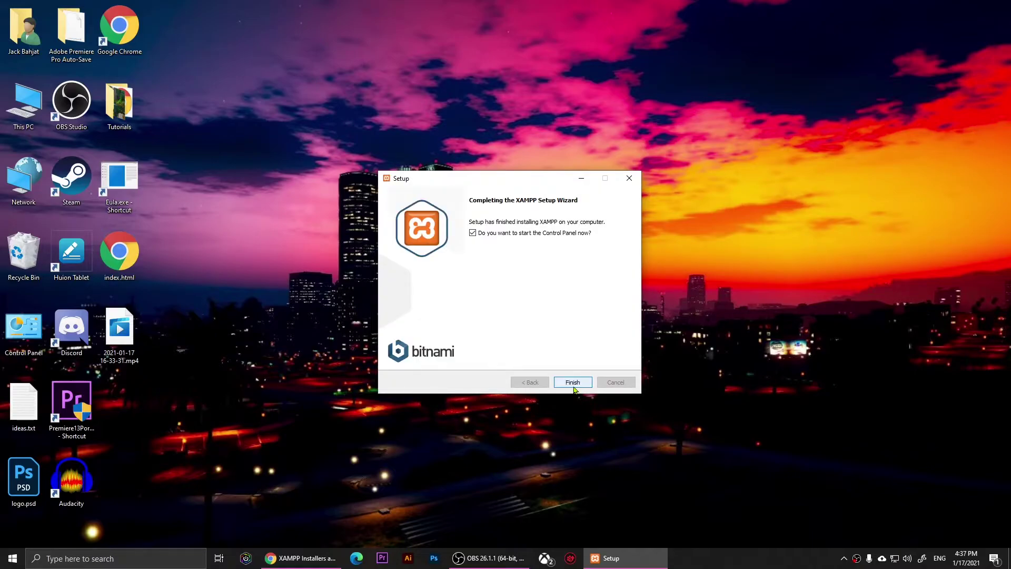
# - Finish setup, centre the XAMPP Control Panel, and start Apache and MySQL
pyautogui.click(574, 386)
pyautogui.click(571, 382)
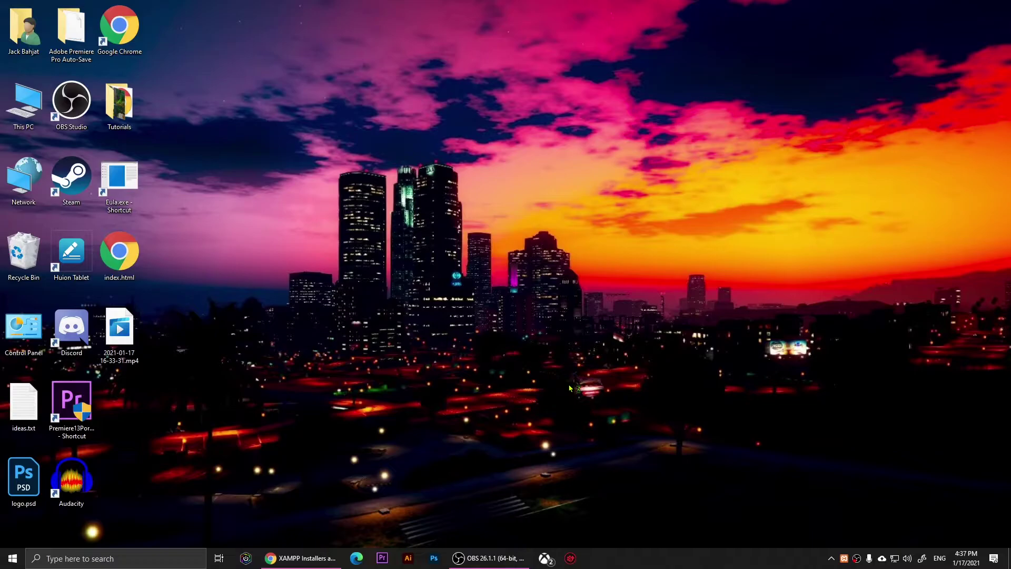
pyautogui.moveTo(105, 15); pyautogui.dragTo(413, 131)
pyautogui.moveTo(342, 136); pyautogui.dragTo(368, 145)
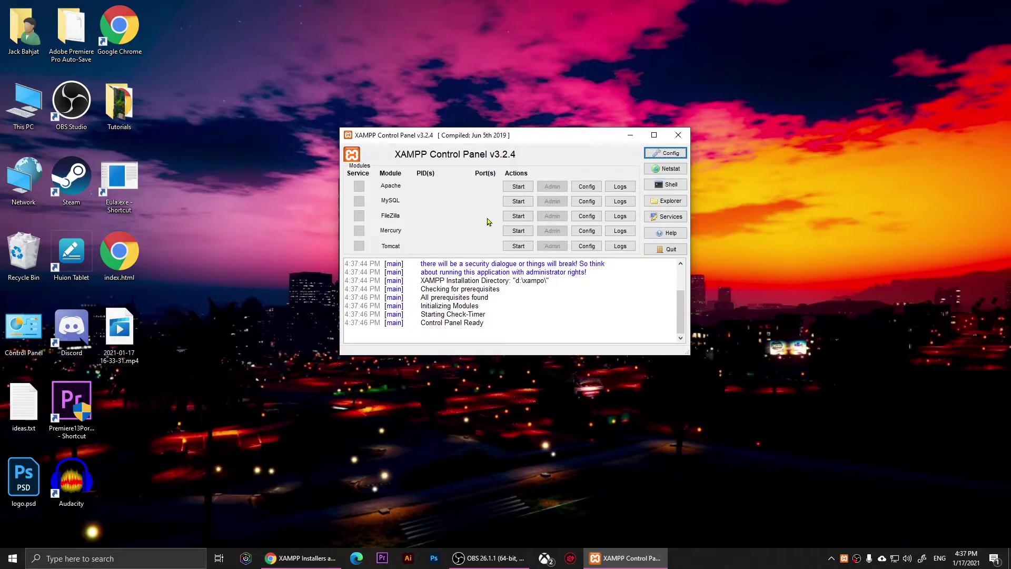
pyautogui.click(516, 188)
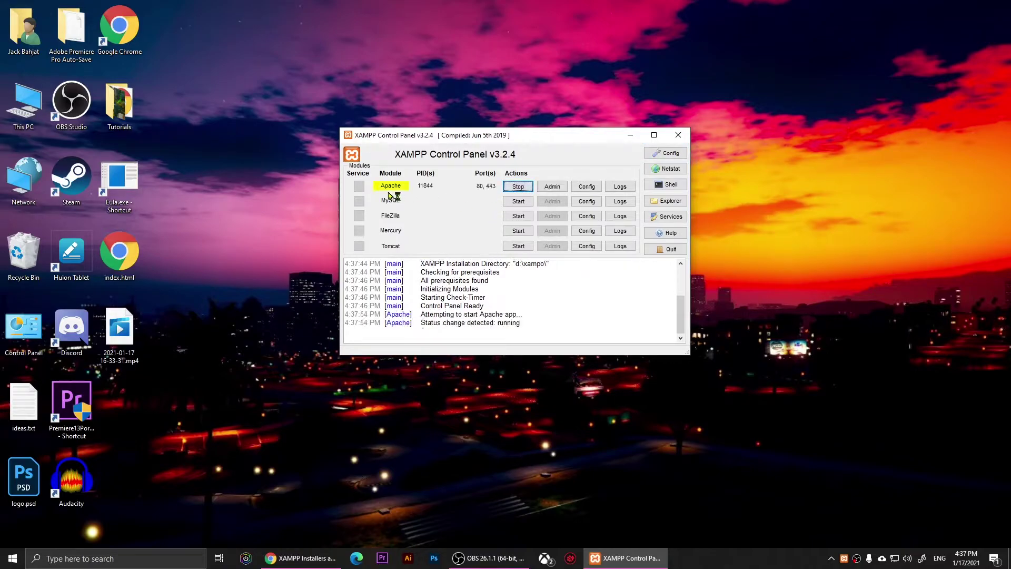
pyautogui.click(518, 202)
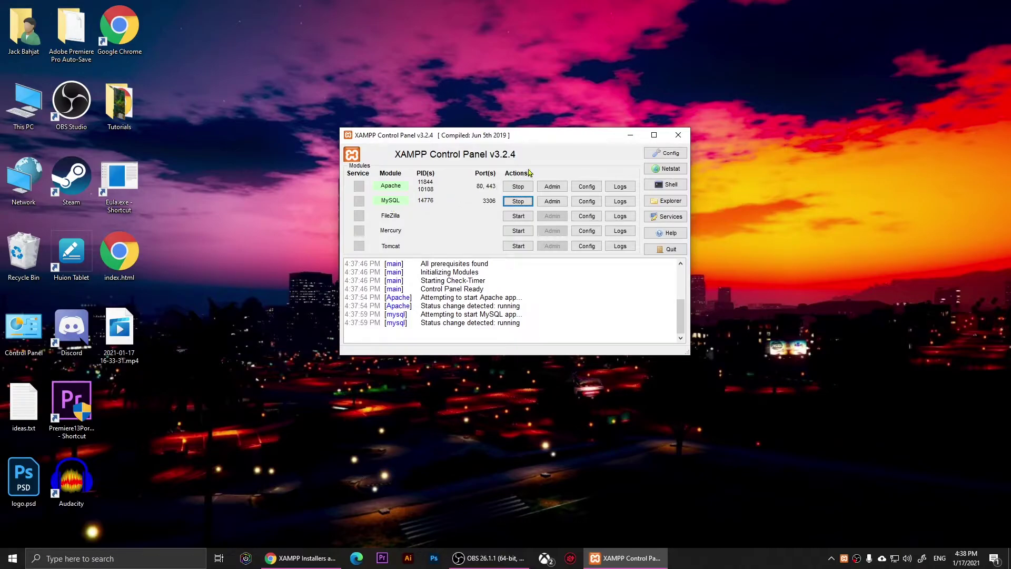
# - Download wordpress-5.6.zip from wordpress.org in Chrome and show all downloads
pyautogui.click(630, 141)
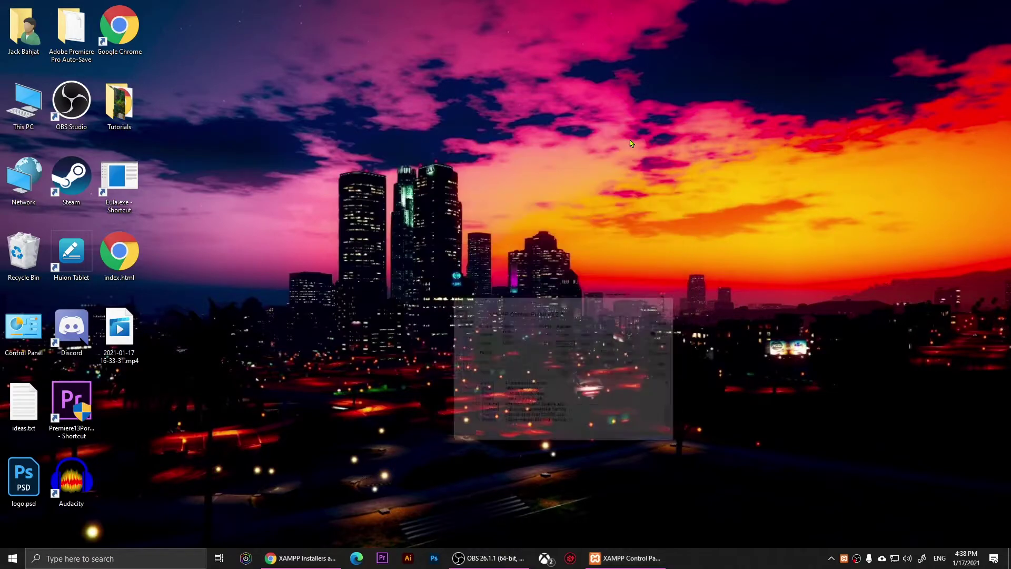
pyautogui.click(310, 563)
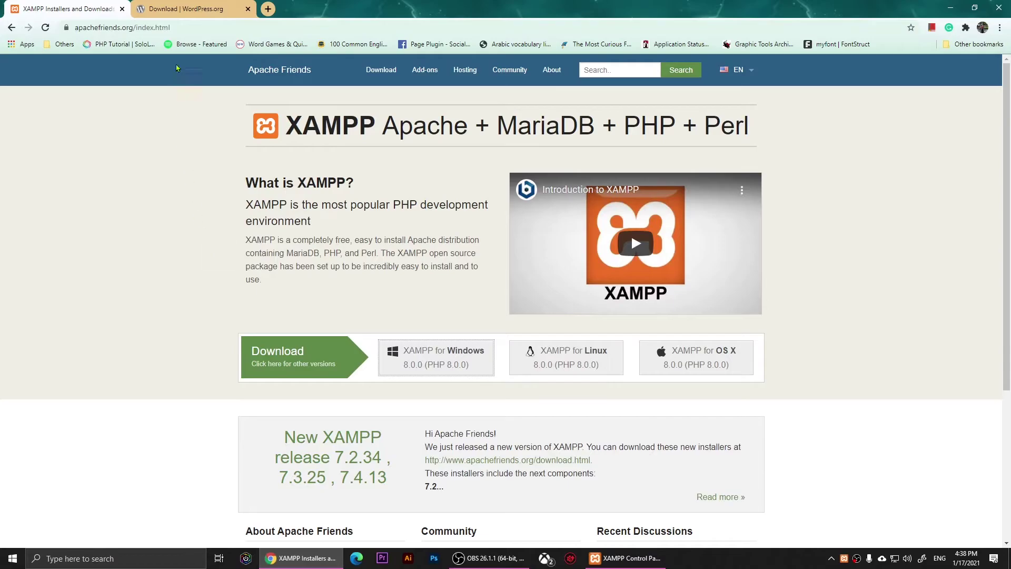
pyautogui.click(179, 16)
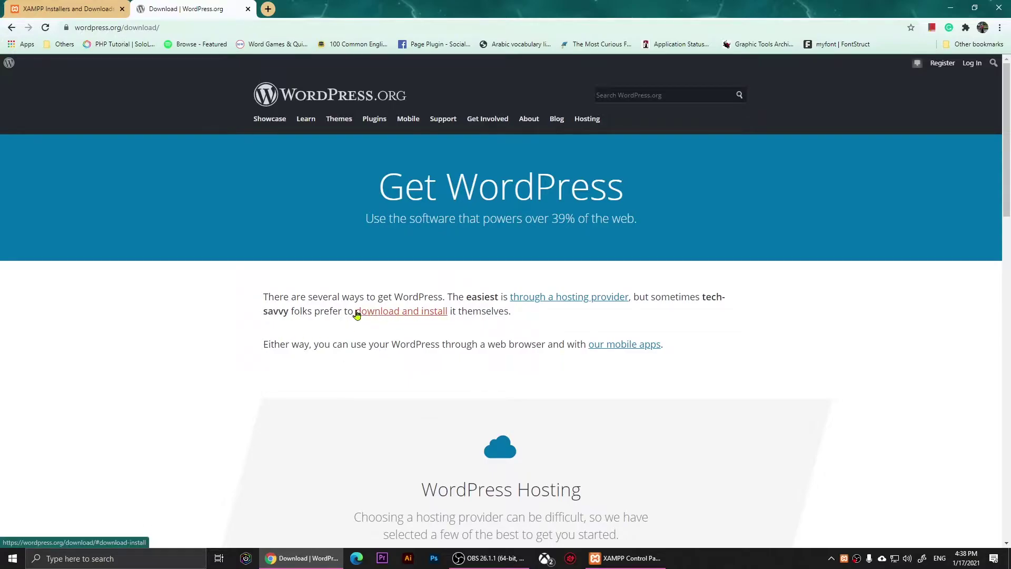
pyautogui.click(392, 316)
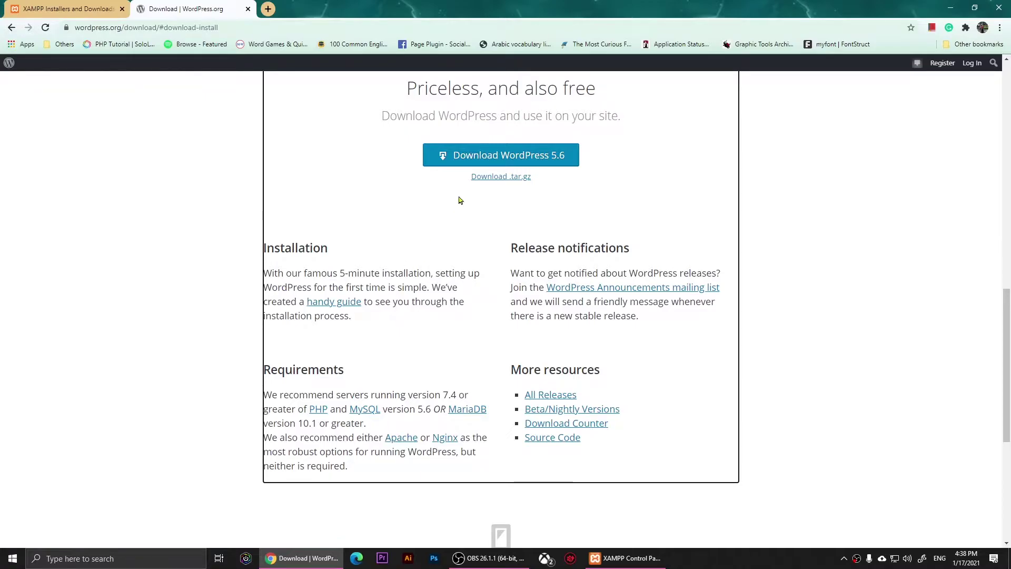
pyautogui.click(482, 156)
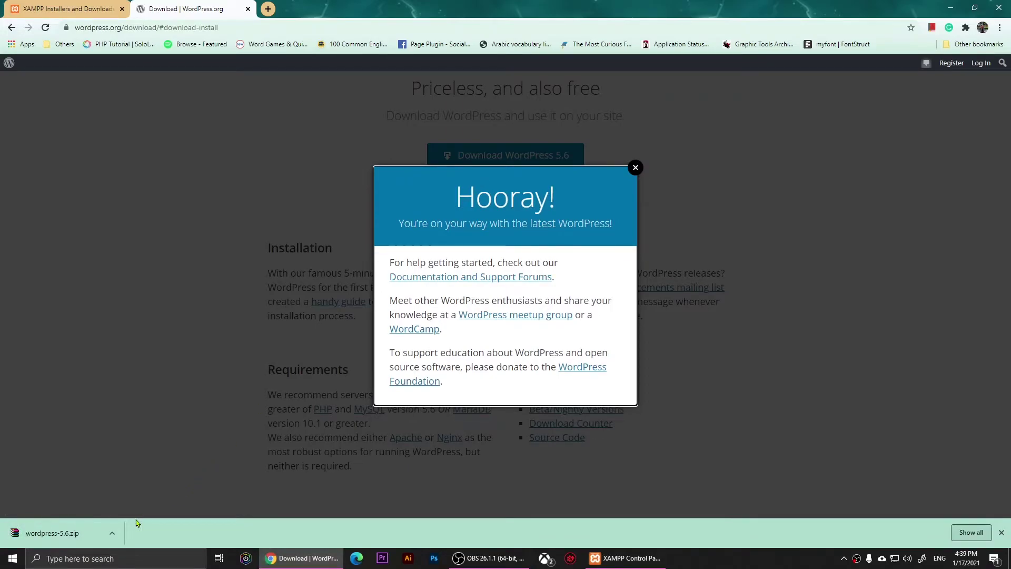
pyautogui.click(971, 531)
# - Extract wordpress-5.6.zip into the Downloads folder
pyautogui.click(412, 170)
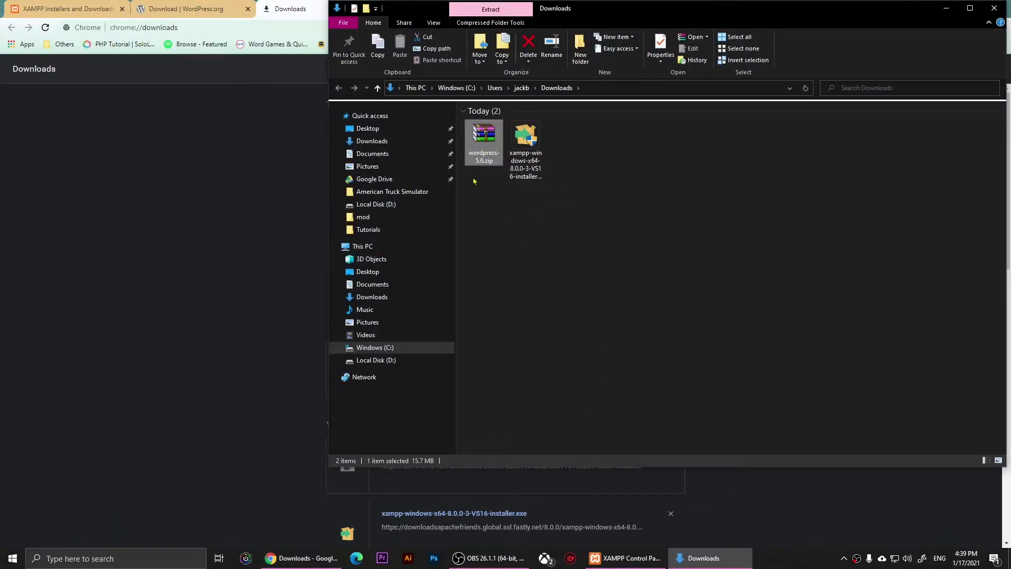
pyautogui.rightClick(482, 143)
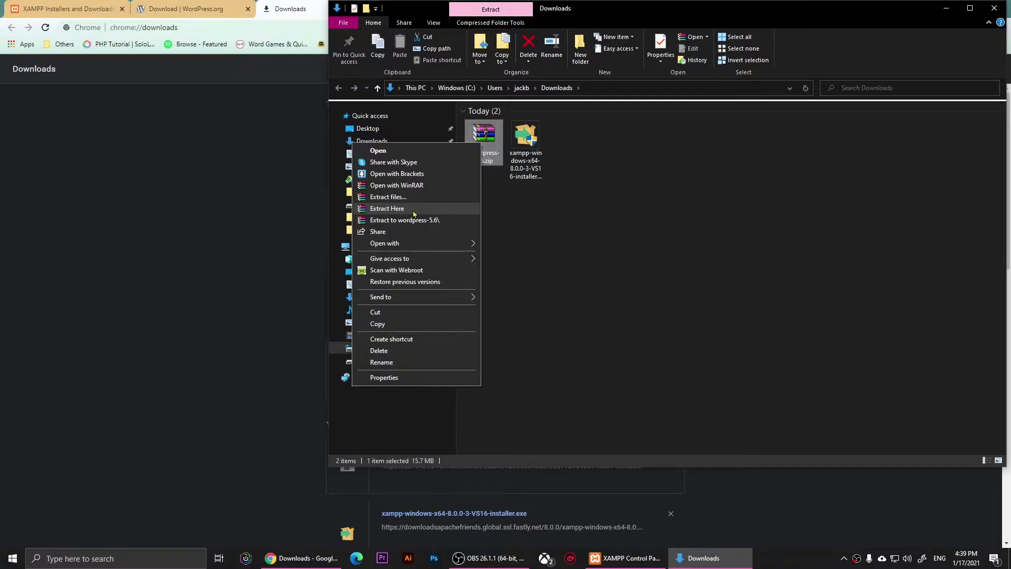
pyautogui.click(387, 208)
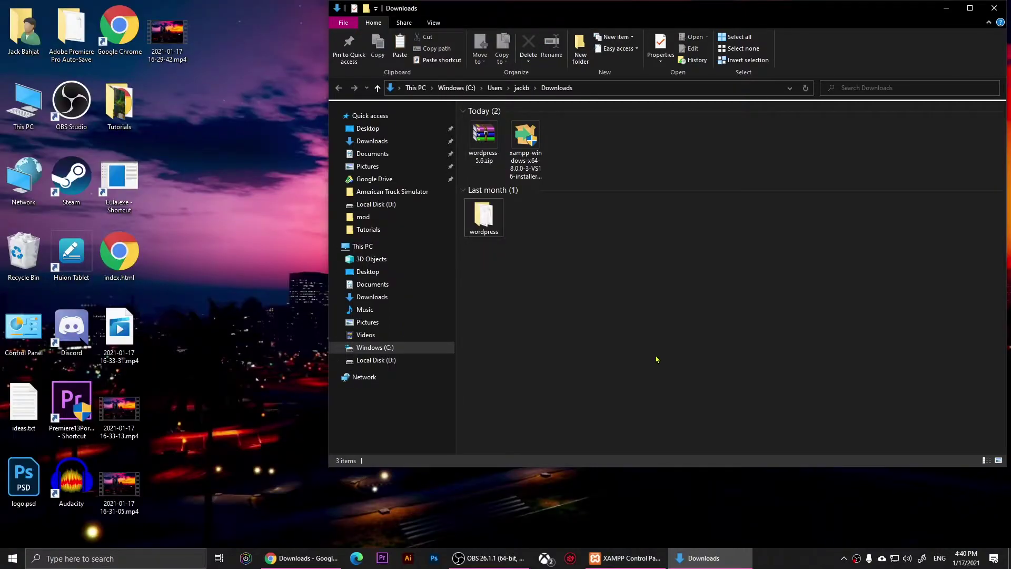
# - Cut the extracted wordpress folder
pyautogui.doubleClick(481, 217)
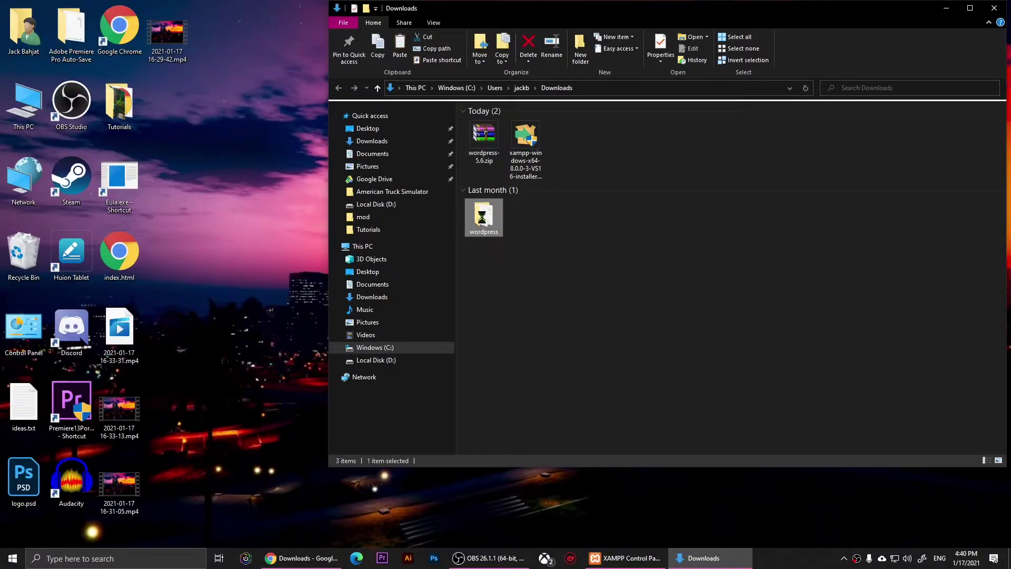
pyautogui.rightClick(482, 221)
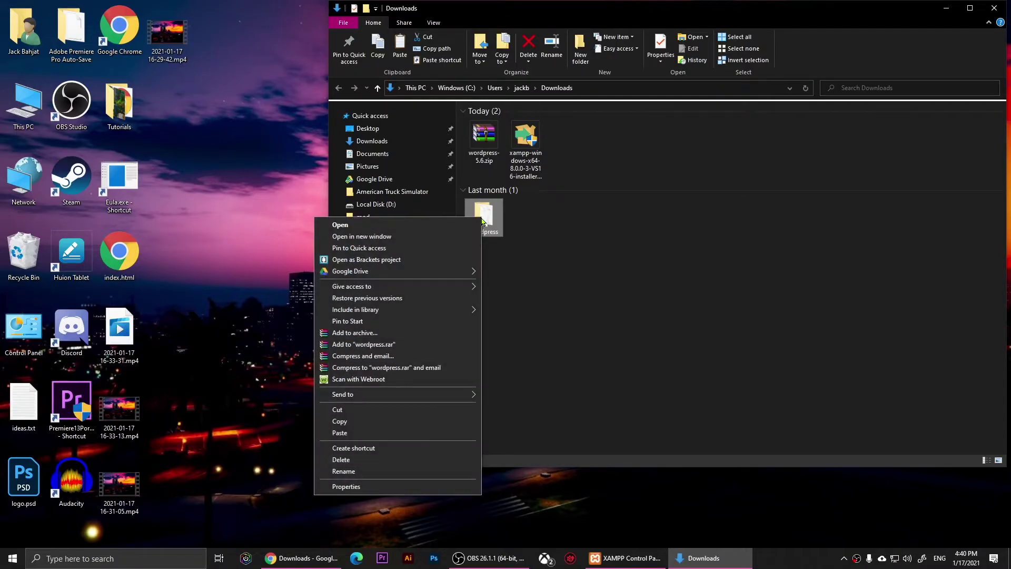
pyautogui.click(344, 413)
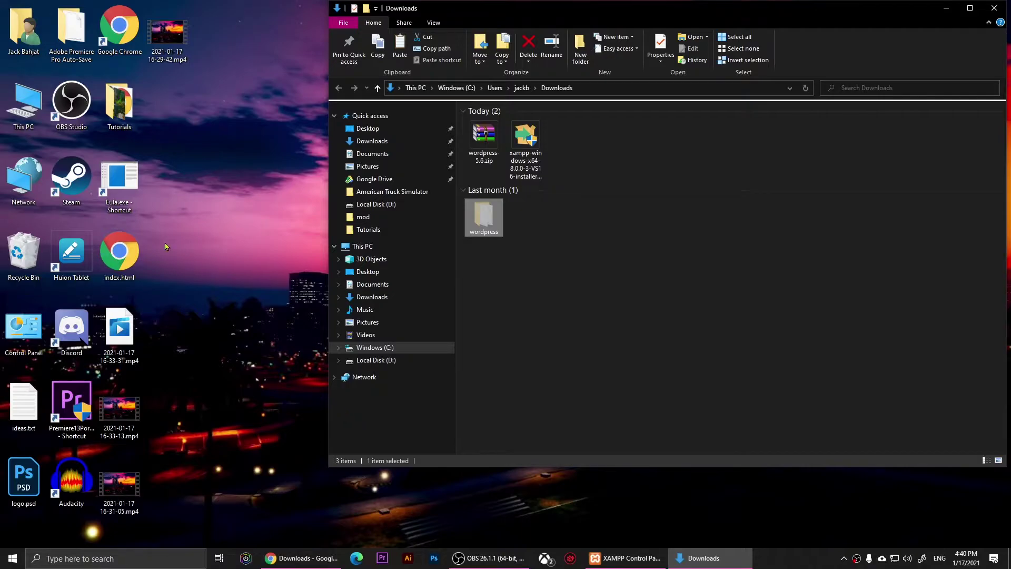
# - Open D:\xampo\htdocs and permanently delete all eight items in it
pyautogui.doubleClick(28, 117)
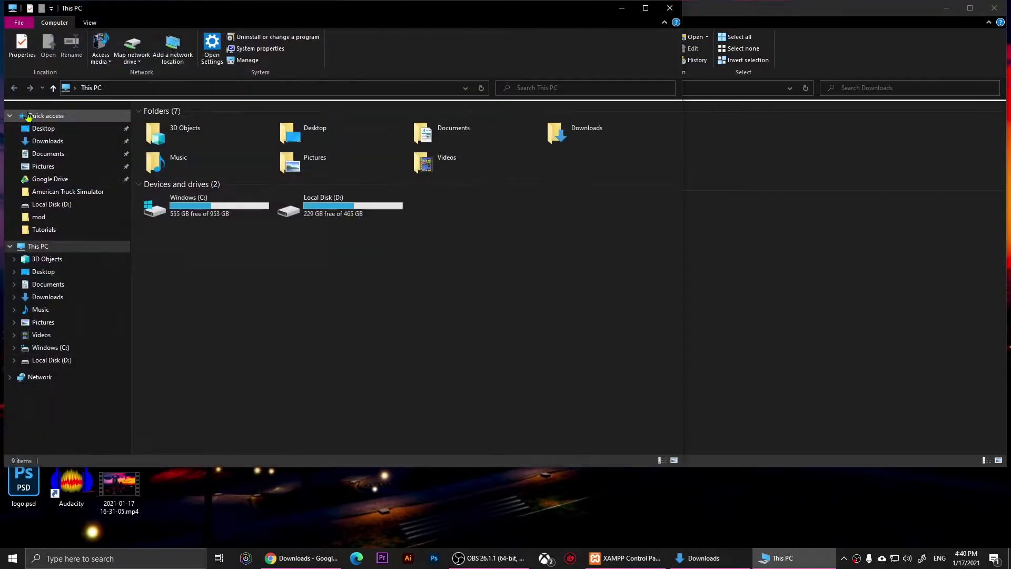
pyautogui.doubleClick(310, 201)
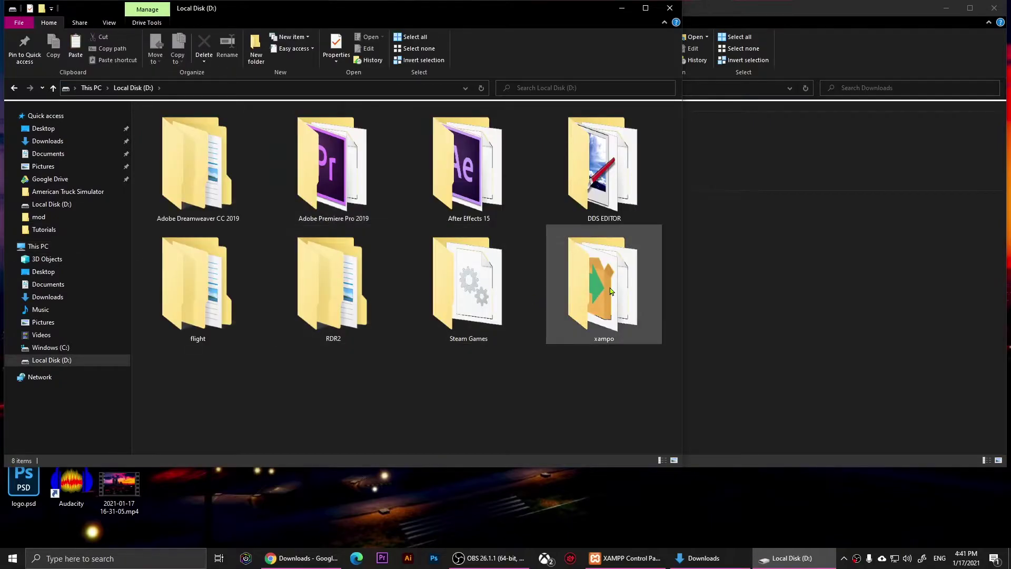
pyautogui.doubleClick(610, 291)
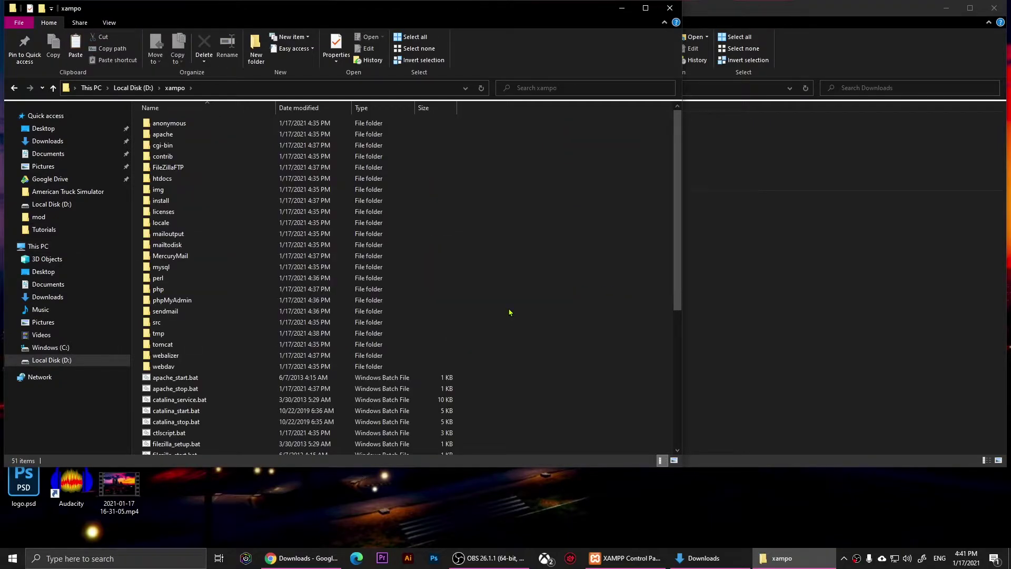
pyautogui.click(174, 179)
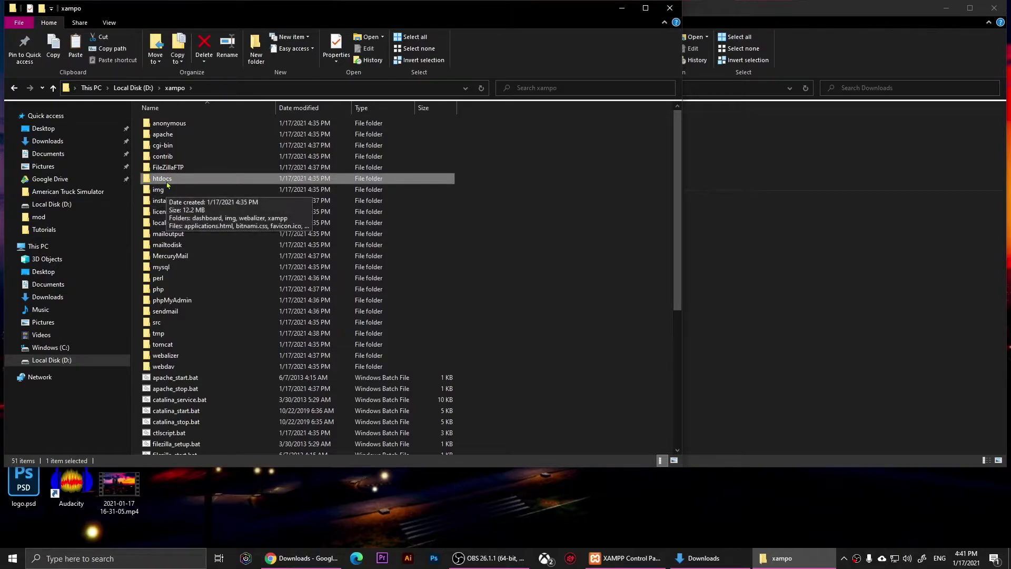
pyautogui.doubleClick(167, 184)
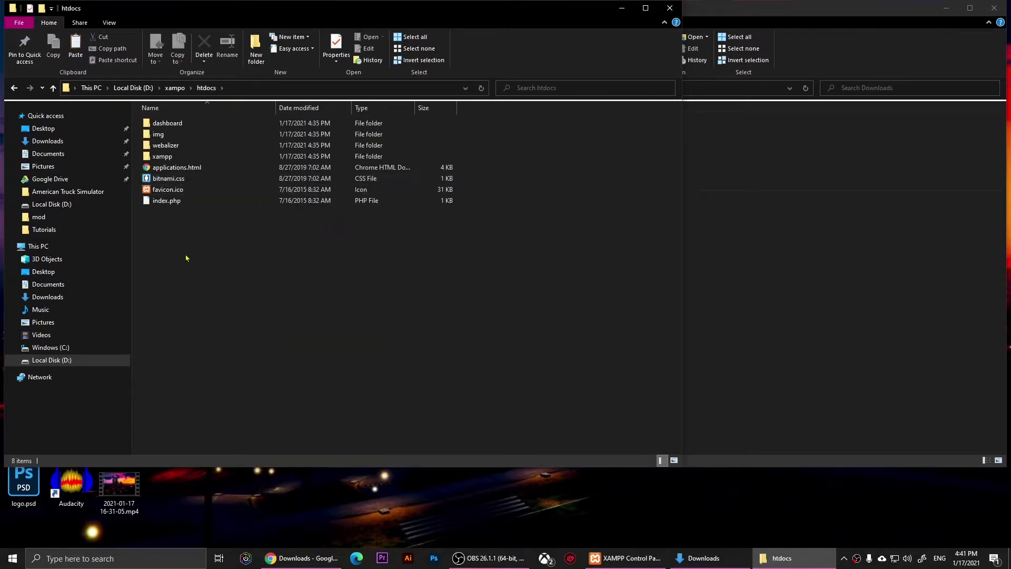
pyautogui.moveTo(180, 250); pyautogui.dragTo(149, 110)
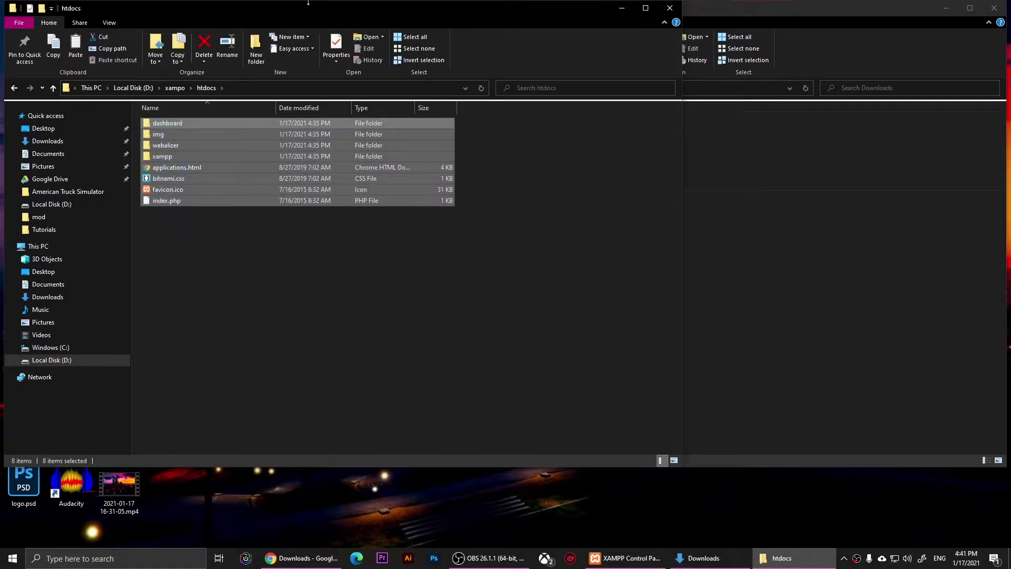
pyautogui.hotkey('shift', 'Delete')
pyautogui.press('Return')
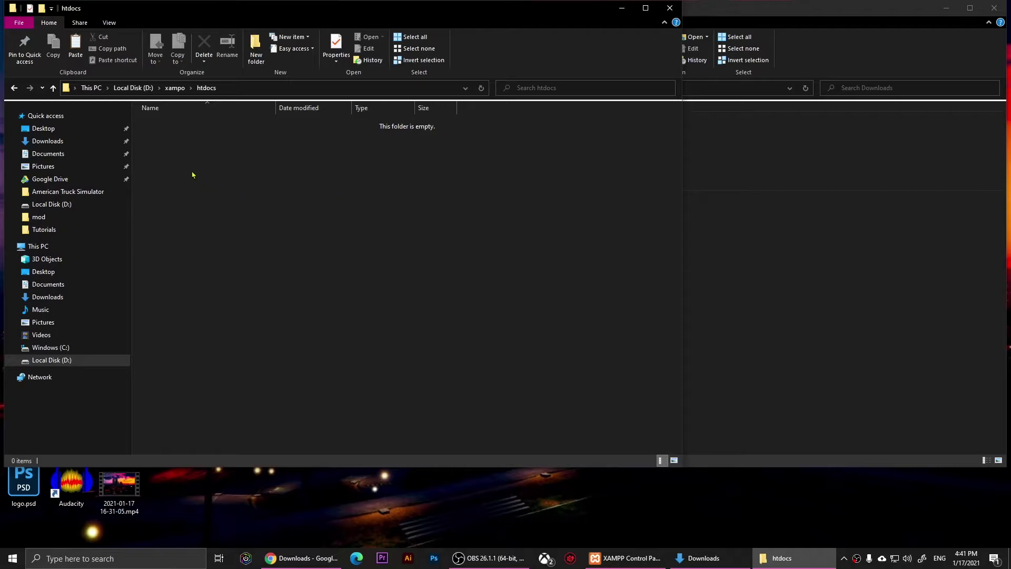
# - Paste the wordpress folder into htdocs and close the htdocs window
pyautogui.rightClick(181, 159)
pyautogui.click(108, 232)
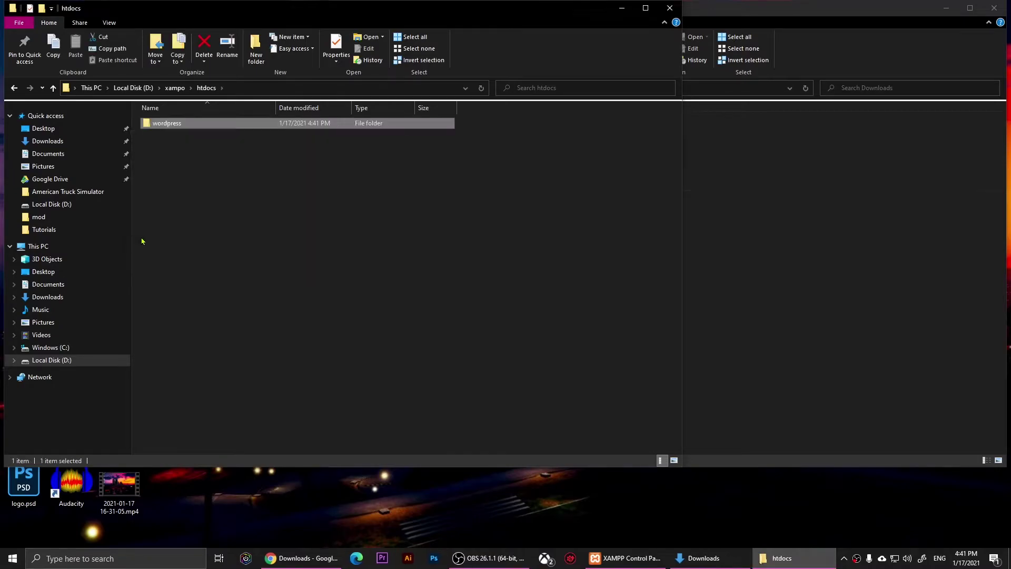
pyautogui.click(149, 241)
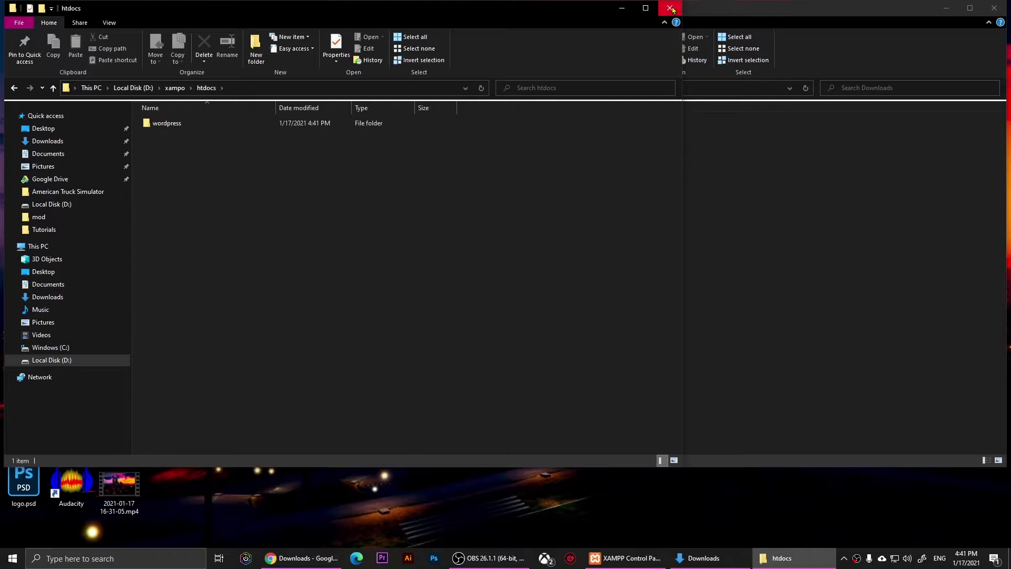
pyautogui.click(669, 8)
pyautogui.moveTo(672, 13); pyautogui.dragTo(529, 39)
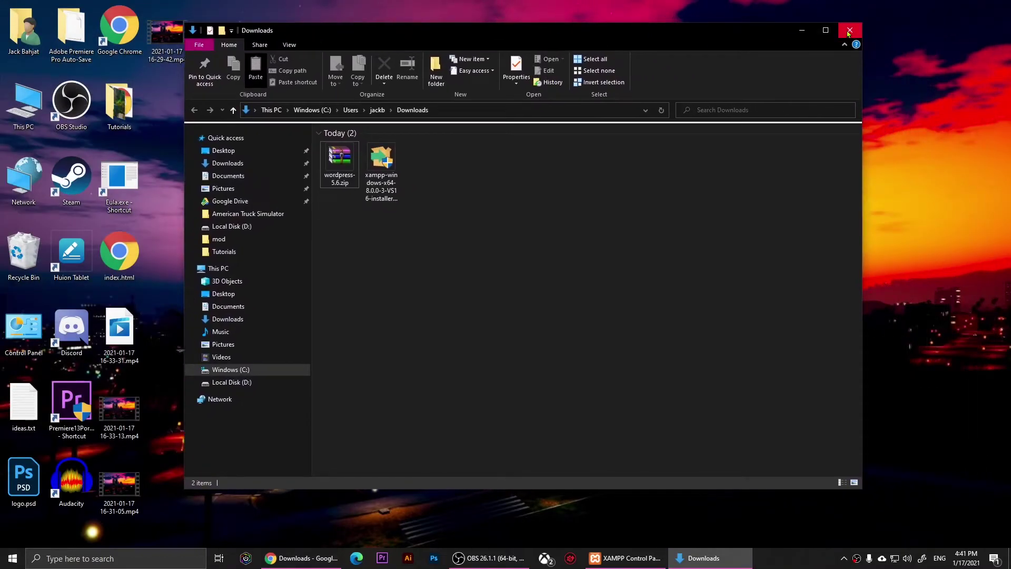
# - Close Downloads and open phpMyAdmin from the MySQL Admin button in XAMPP Control Panel
pyautogui.click(849, 33)
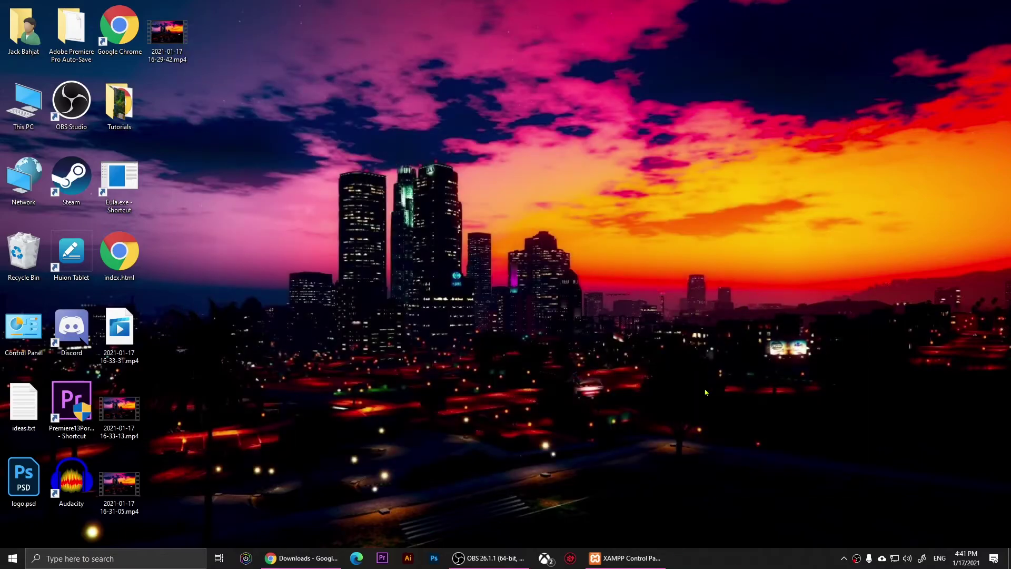
pyautogui.click(629, 558)
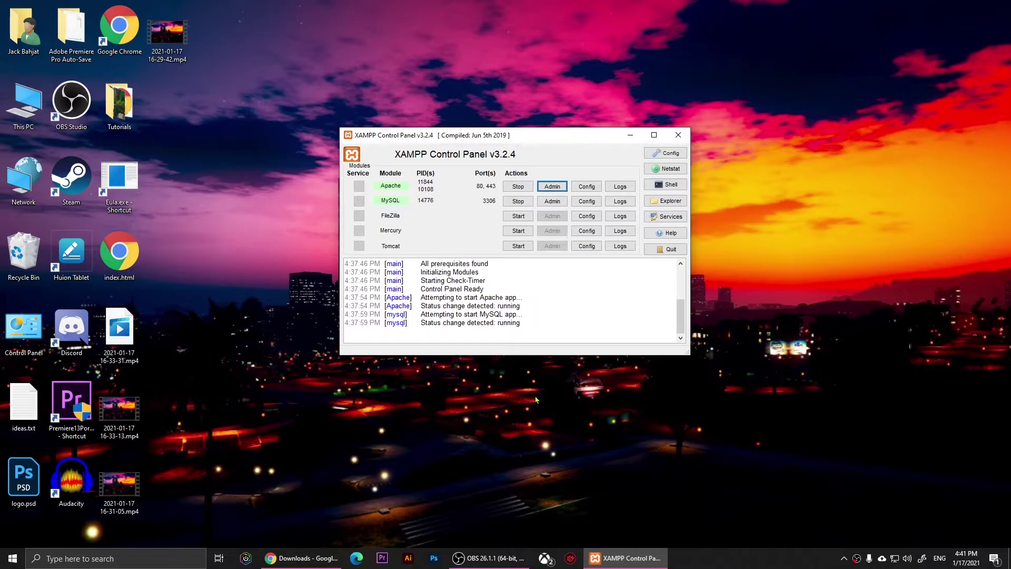
pyautogui.click(551, 204)
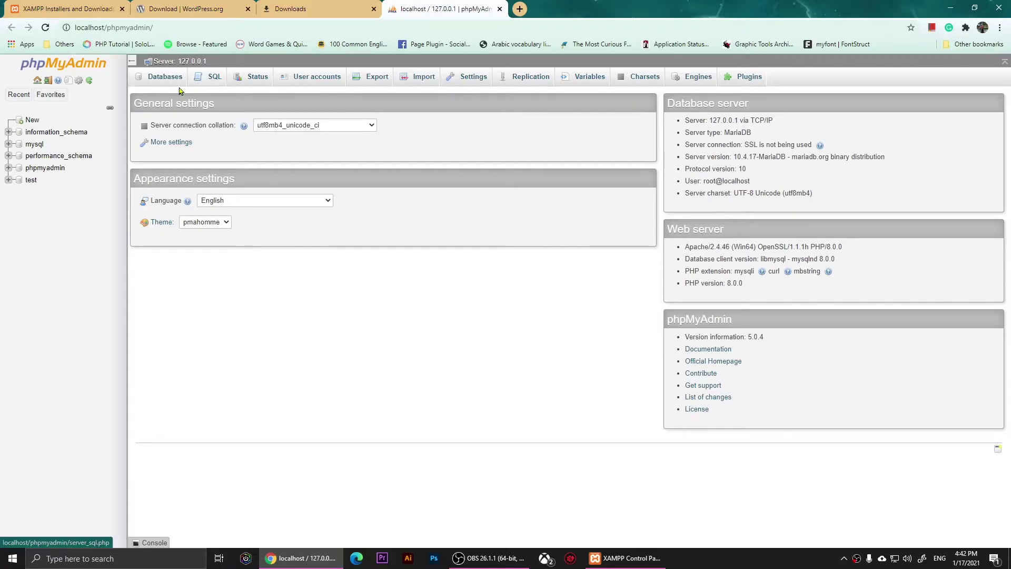
# - Create a database named wordpress with utf8_bin collation, then close the phpMyAdmin tab
pyautogui.click(164, 77)
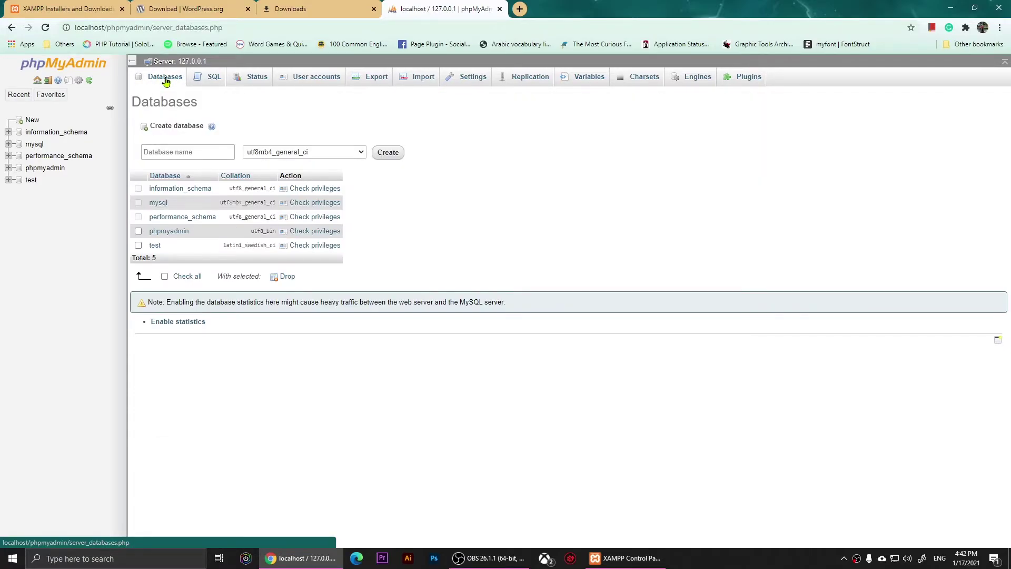
pyautogui.click(194, 154)
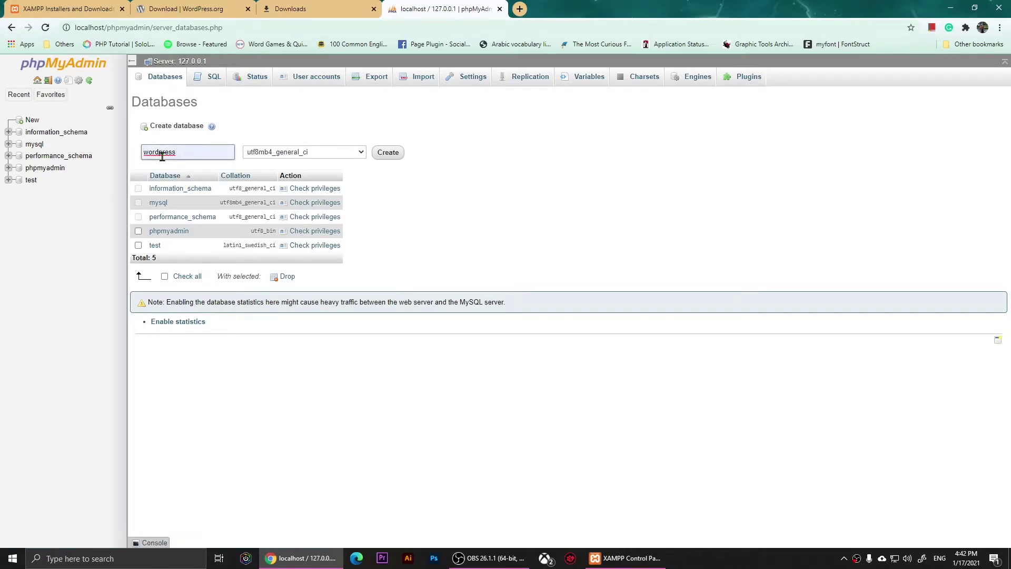
pyautogui.click(361, 152)
pyautogui.scroll(2, 329, 235)
pyautogui.scroll(5, 323, 264)
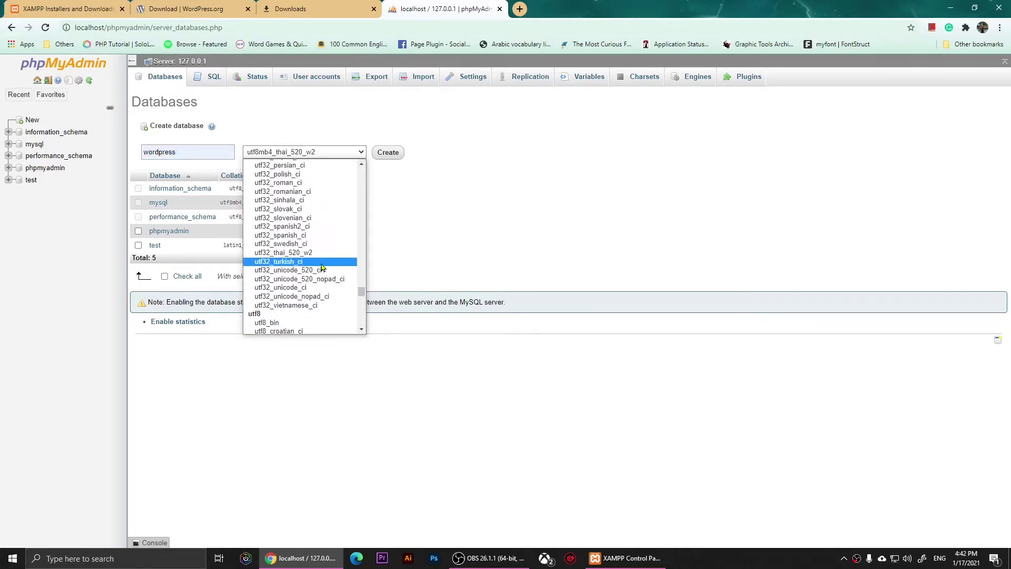
pyautogui.click(271, 323)
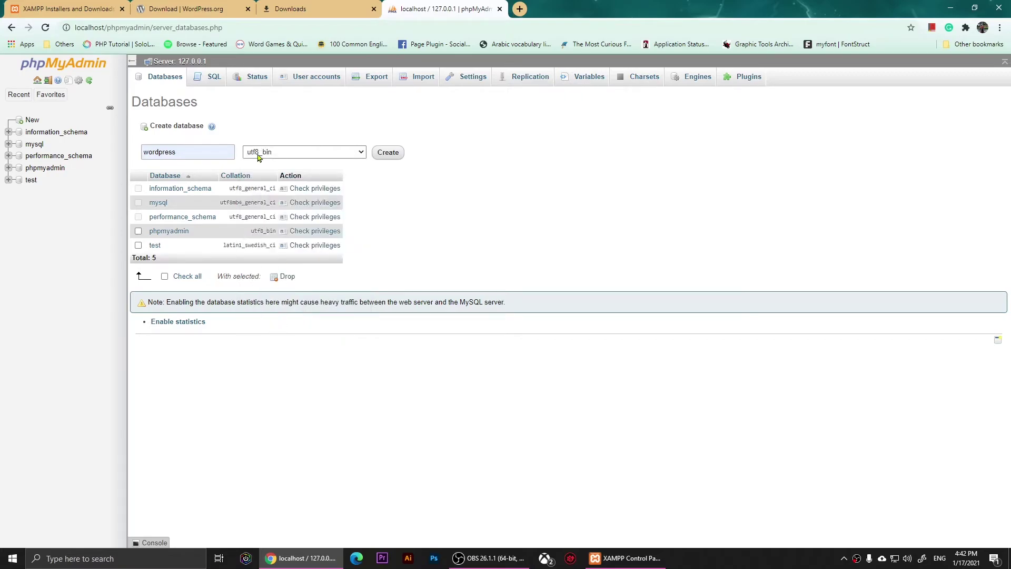
pyautogui.click(388, 154)
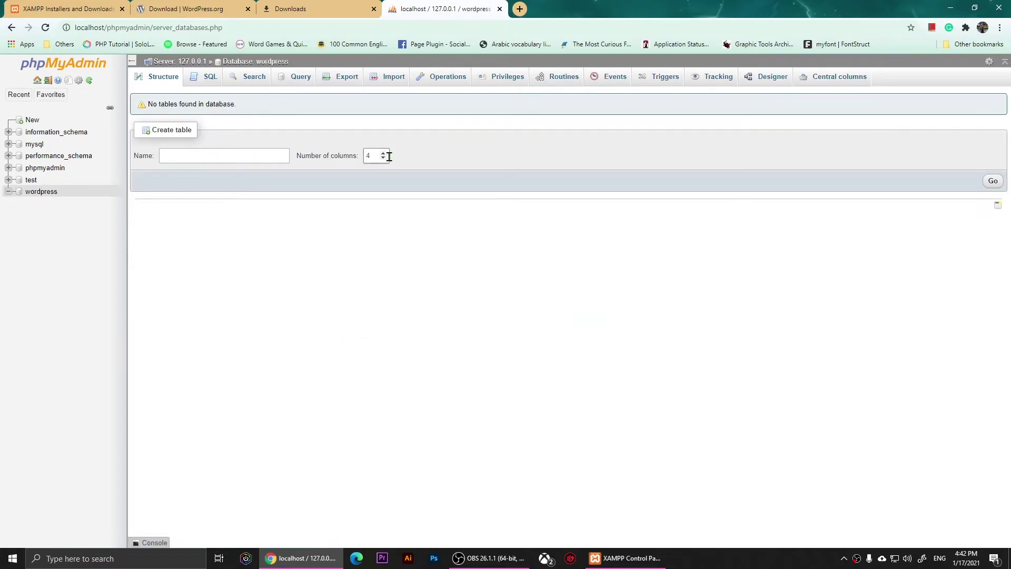
pyautogui.click(500, 10)
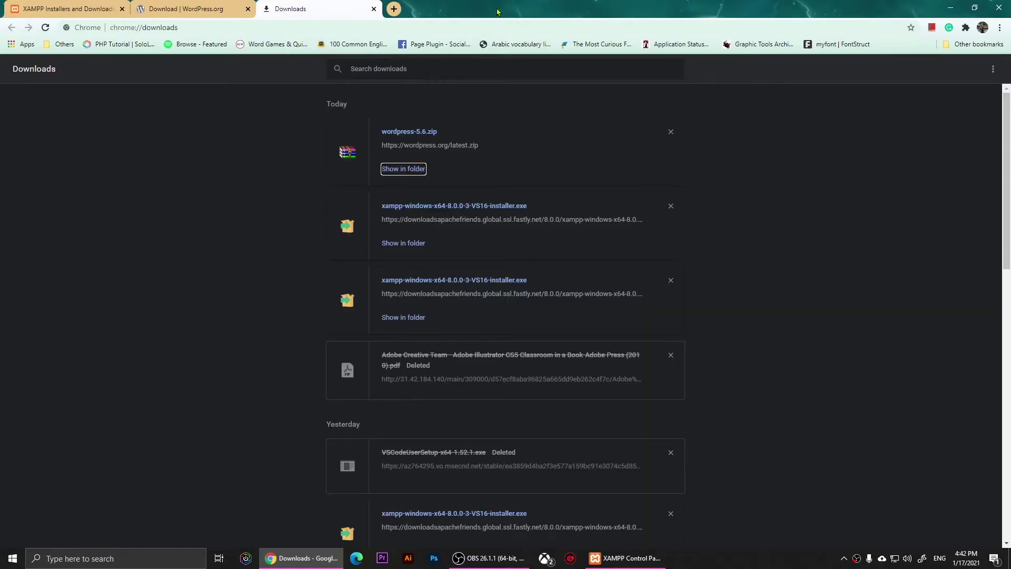
# - Load localhost in Chrome and open the wordpress folder to launch its setup
pyautogui.click(363, 26)
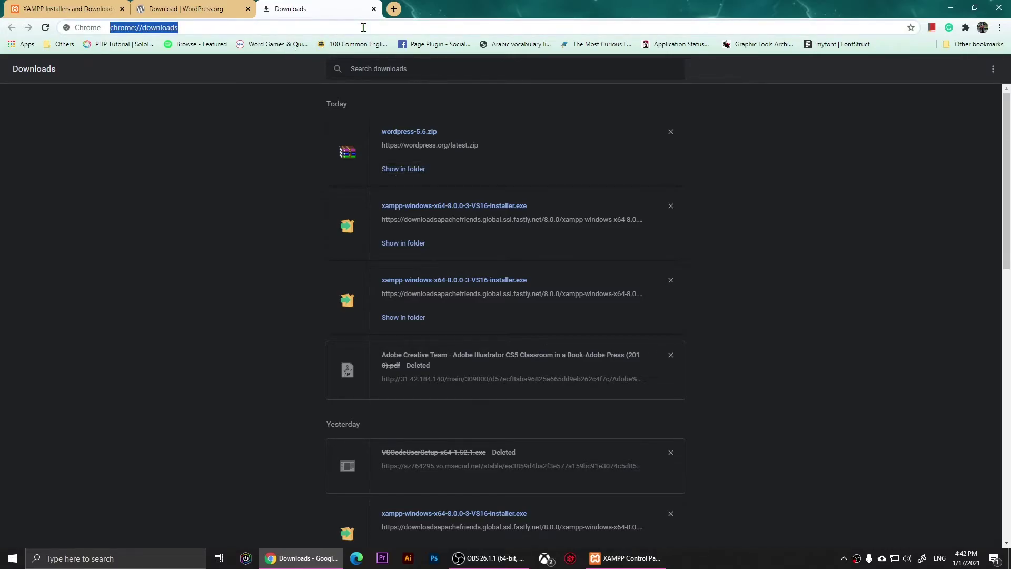
pyautogui.write('l')
pyautogui.press('BackSpace')
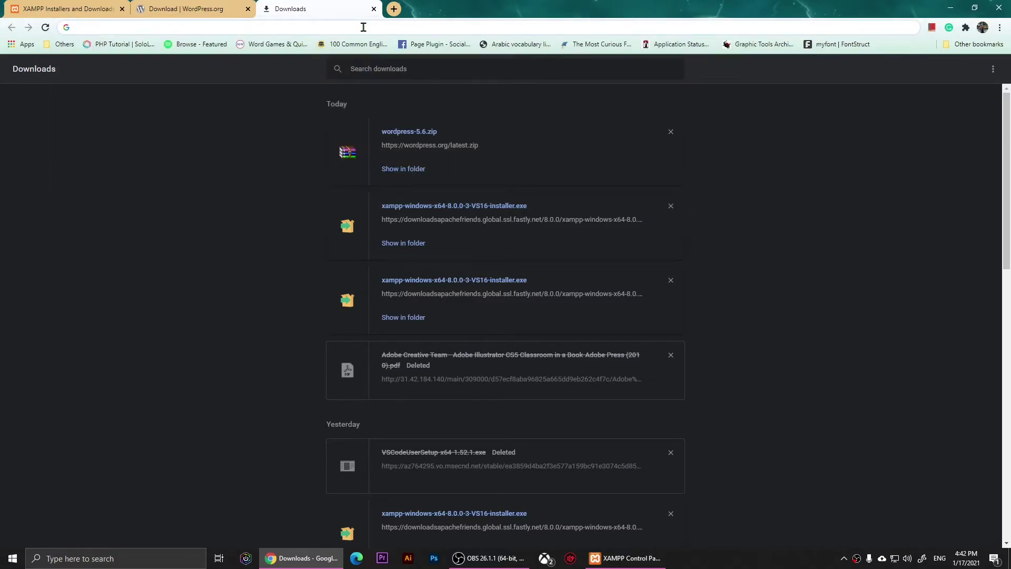
pyautogui.write('local')
pyautogui.press('Return')
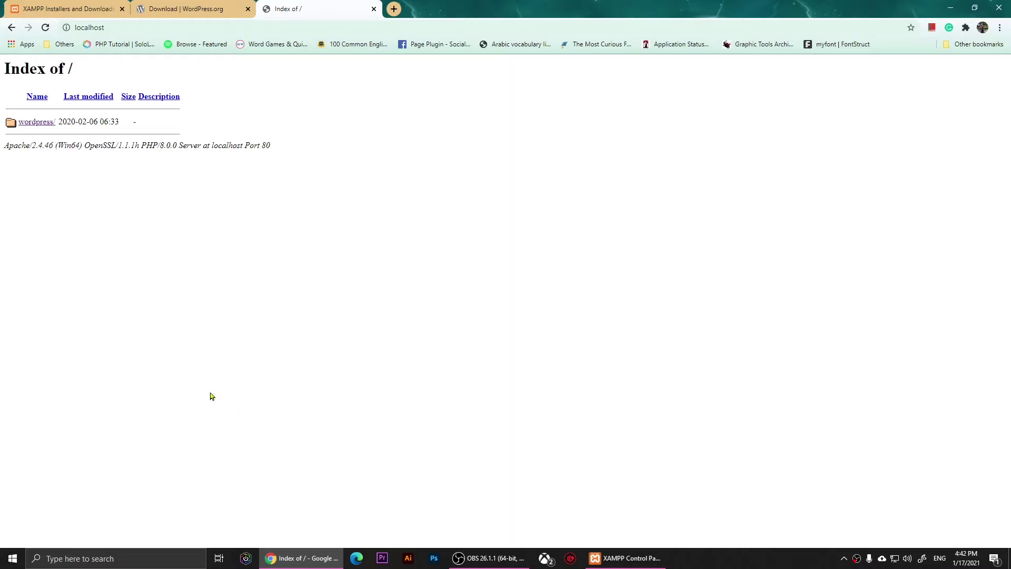
pyautogui.click(25, 125)
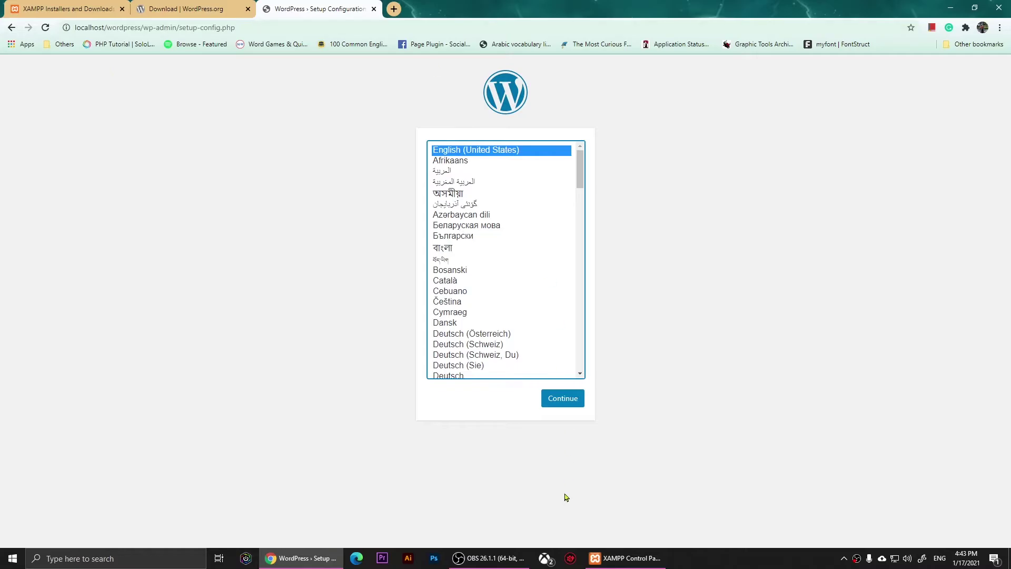
# - Keep English as the setup language and enter root as the database username
pyautogui.click(562, 401)
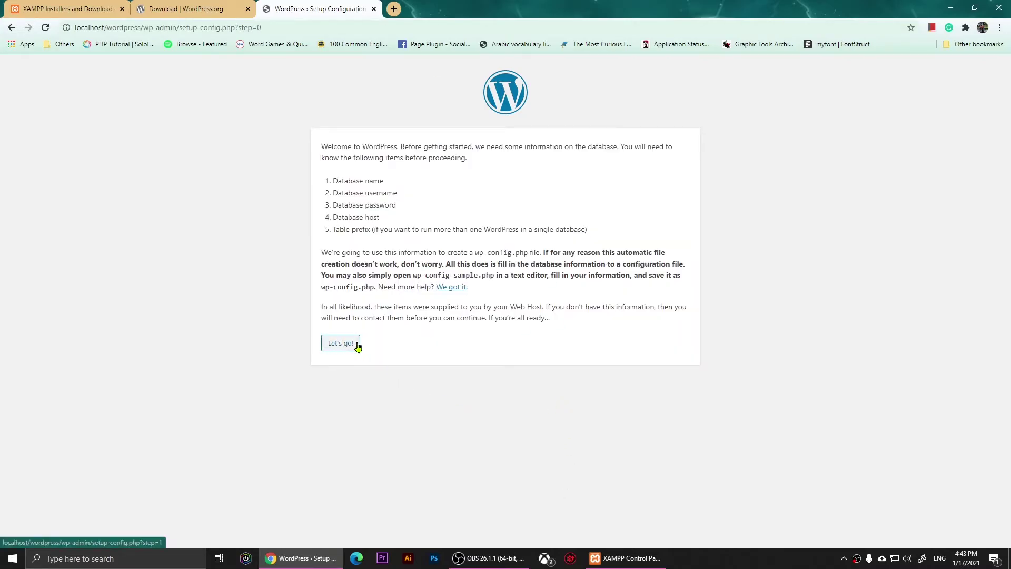
pyautogui.click(339, 344)
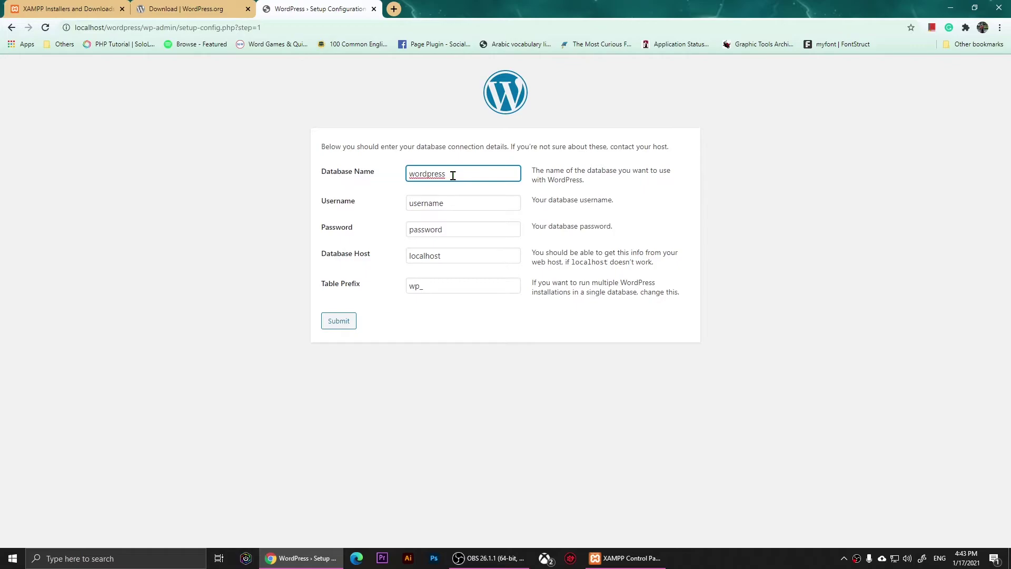
pyautogui.click(450, 206)
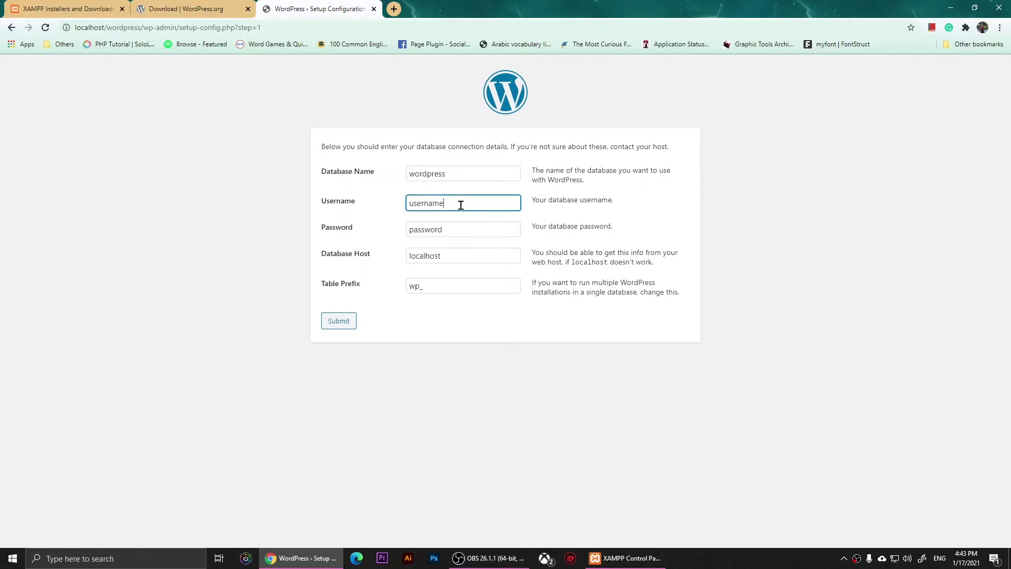
pyautogui.moveTo(461, 205); pyautogui.dragTo(371, 210)
pyautogui.write('root')
# - Leave the database password blank, submit the connection details, and run the installation
pyautogui.click(492, 232)
pyautogui.moveTo(499, 232); pyautogui.dragTo(404, 238)
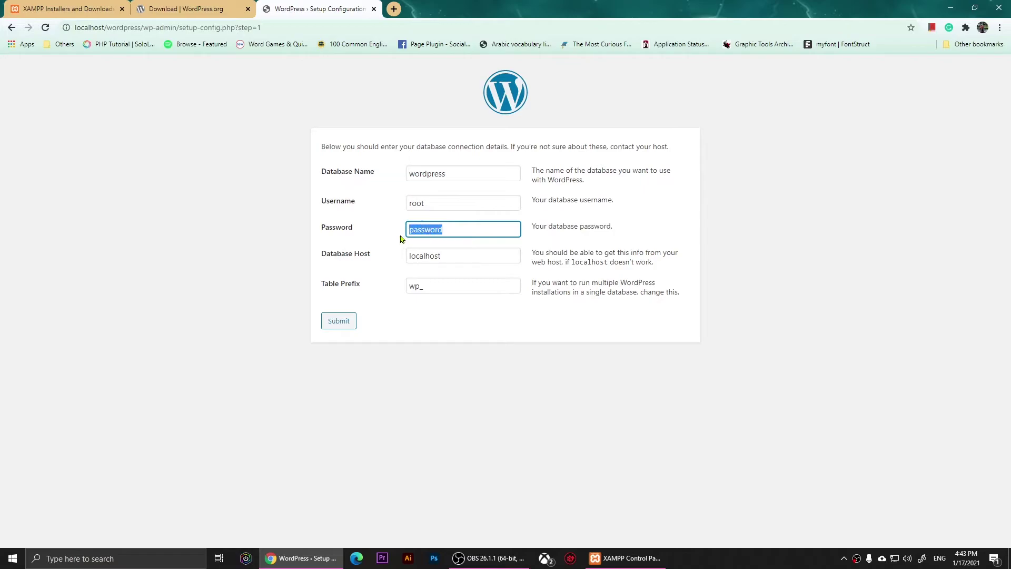
pyautogui.press('BackSpace')
pyautogui.click(398, 330)
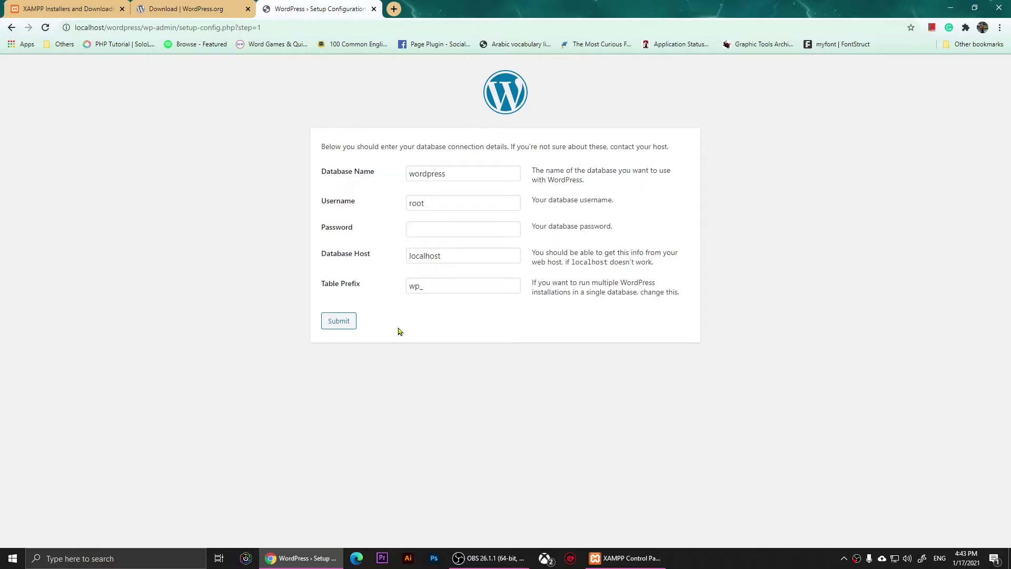
pyautogui.click(338, 322)
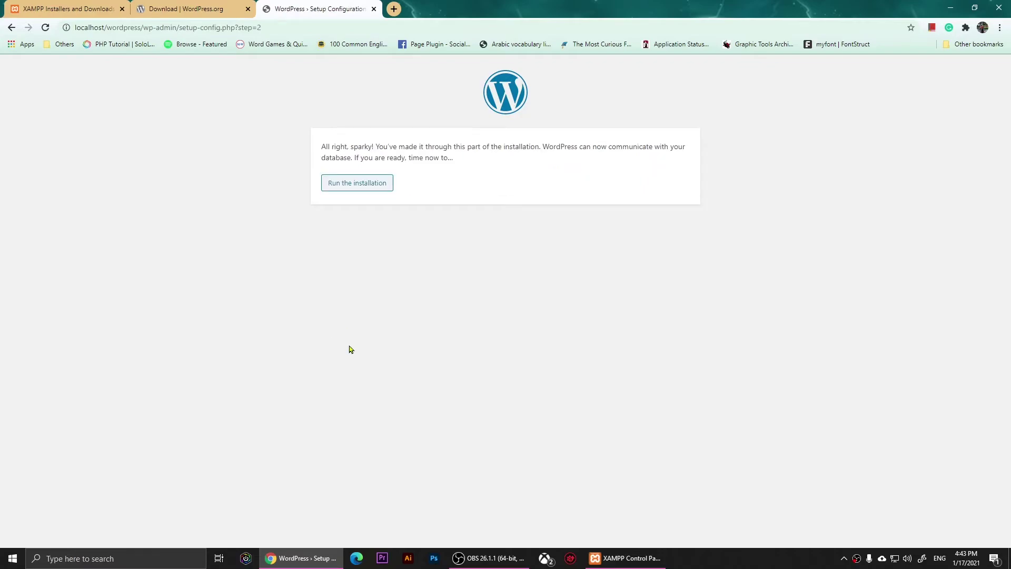
pyautogui.click(334, 184)
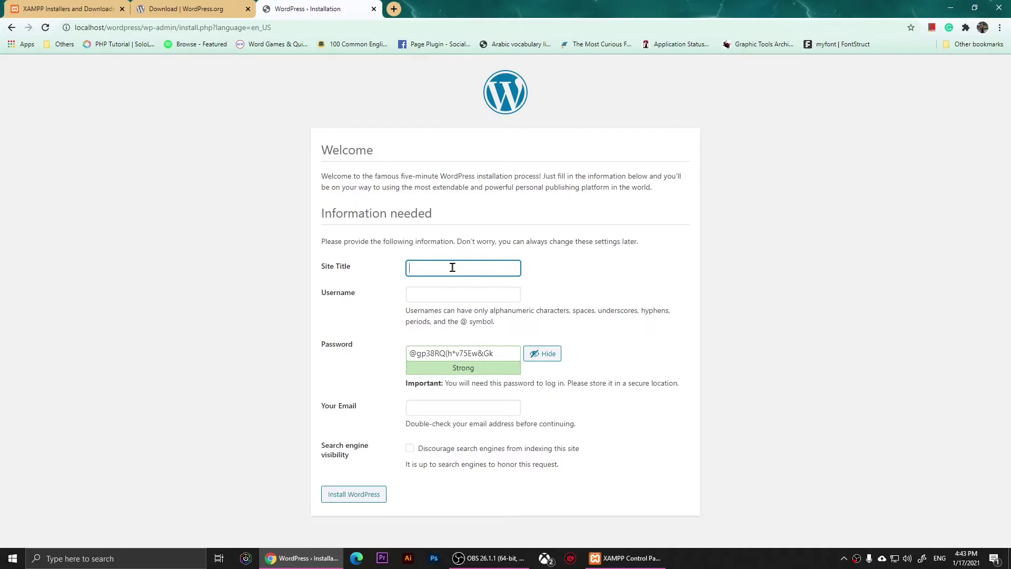
# - Title the site myweb and keep the suggested admin username
pyautogui.write('myweb')
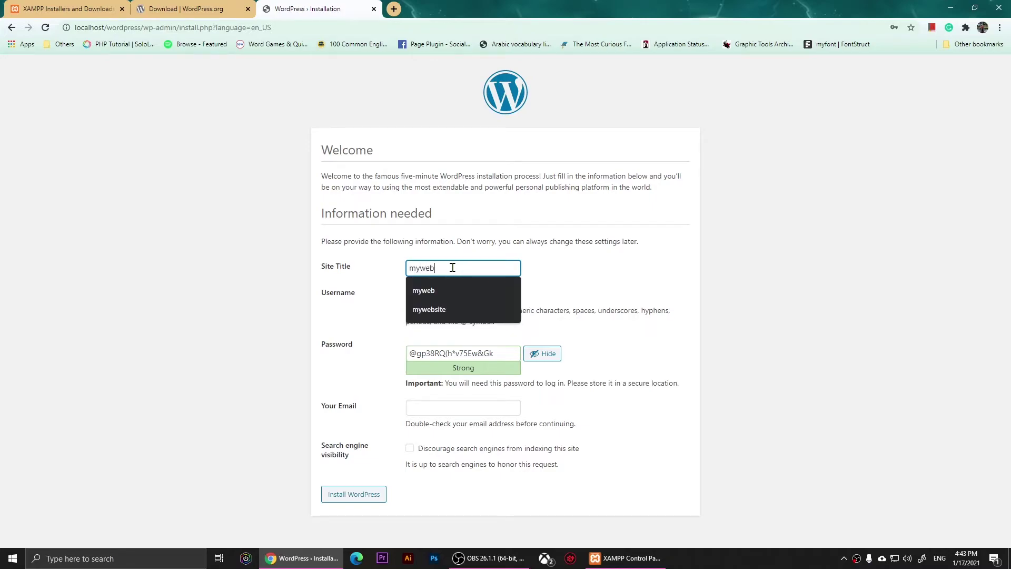
pyautogui.click(450, 291)
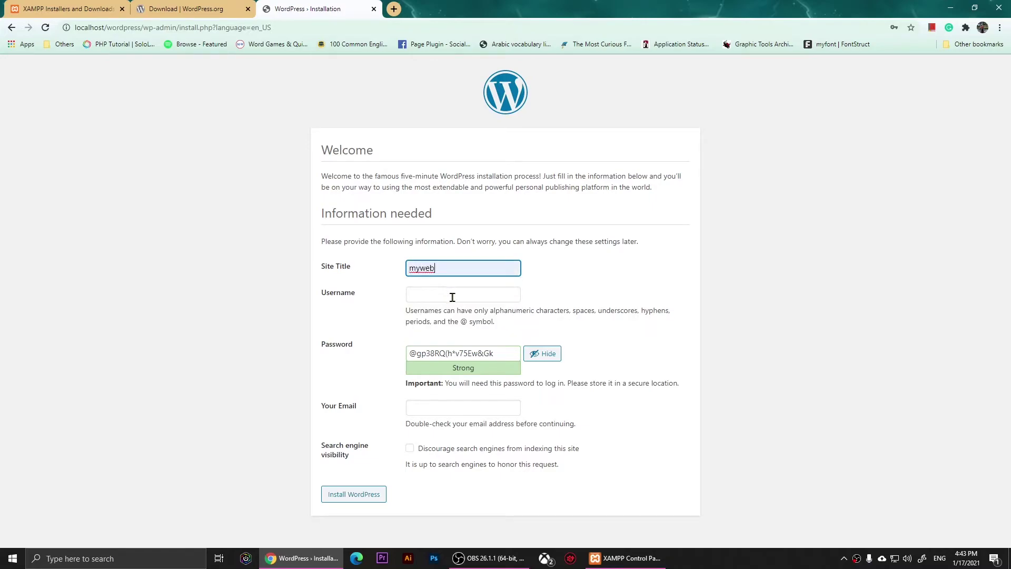
pyautogui.click(452, 298)
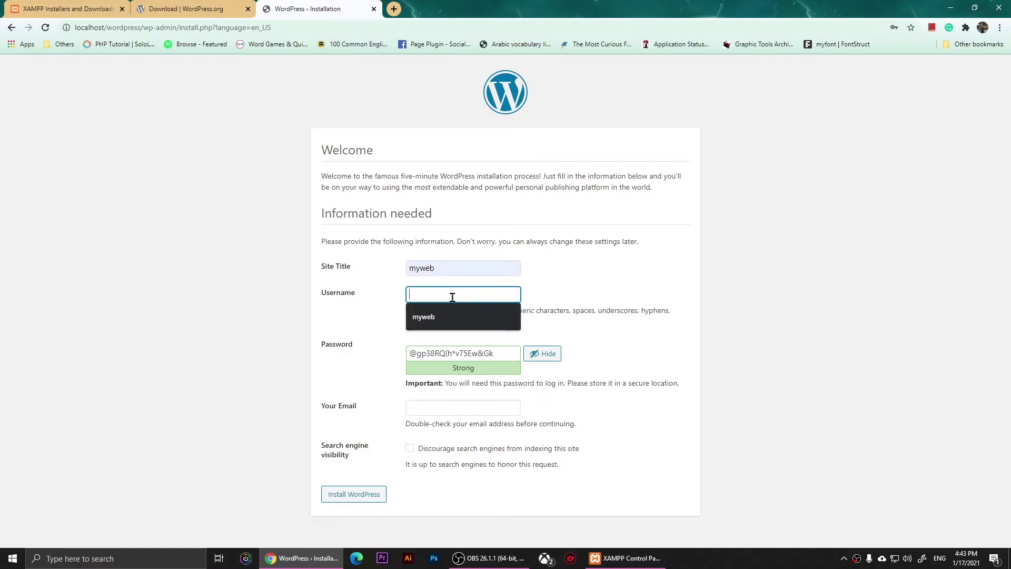
pyautogui.click(445, 315)
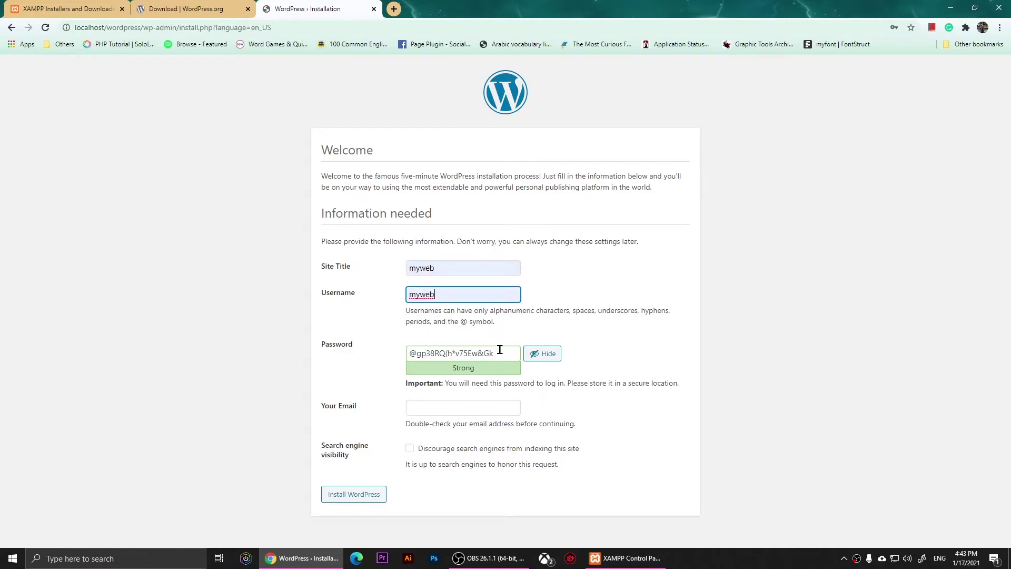
# - Set a weak admin password, confirm its use, check the e-mail, and install WordPress
pyautogui.moveTo(496, 353); pyautogui.dragTo(346, 357)
pyautogui.write('123456')
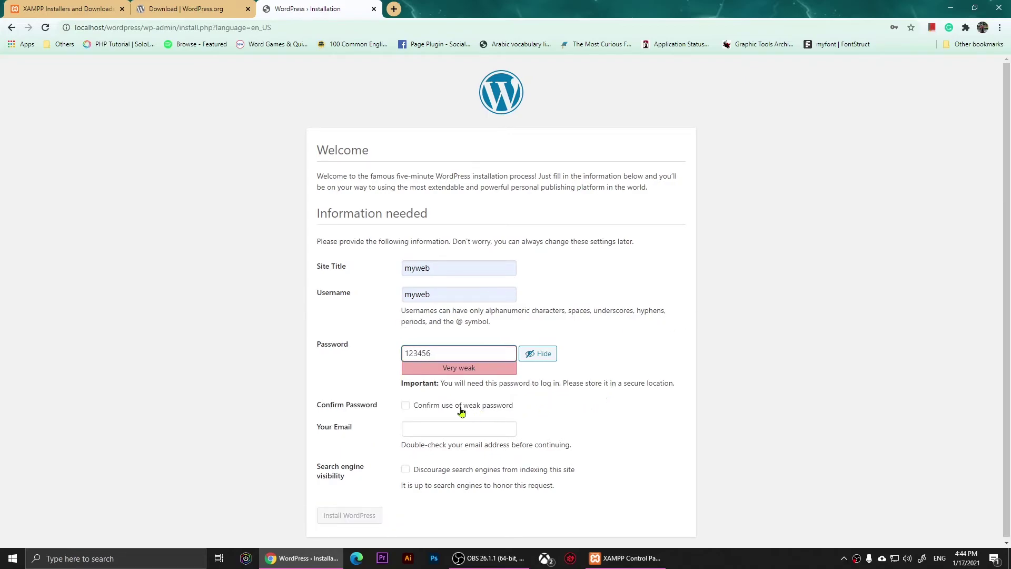
pyautogui.click(406, 407)
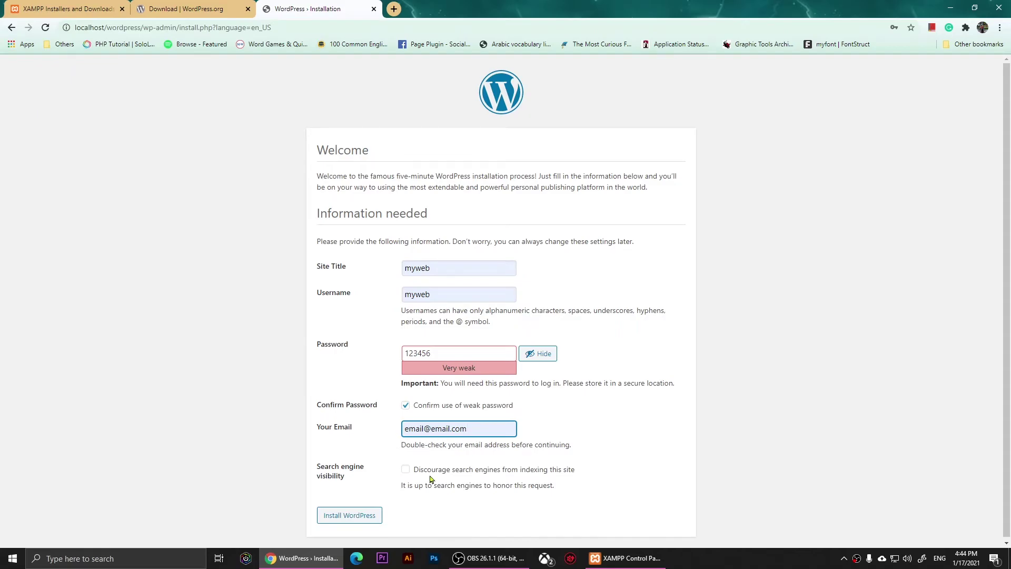
pyautogui.moveTo(401, 431); pyautogui.dragTo(458, 428)
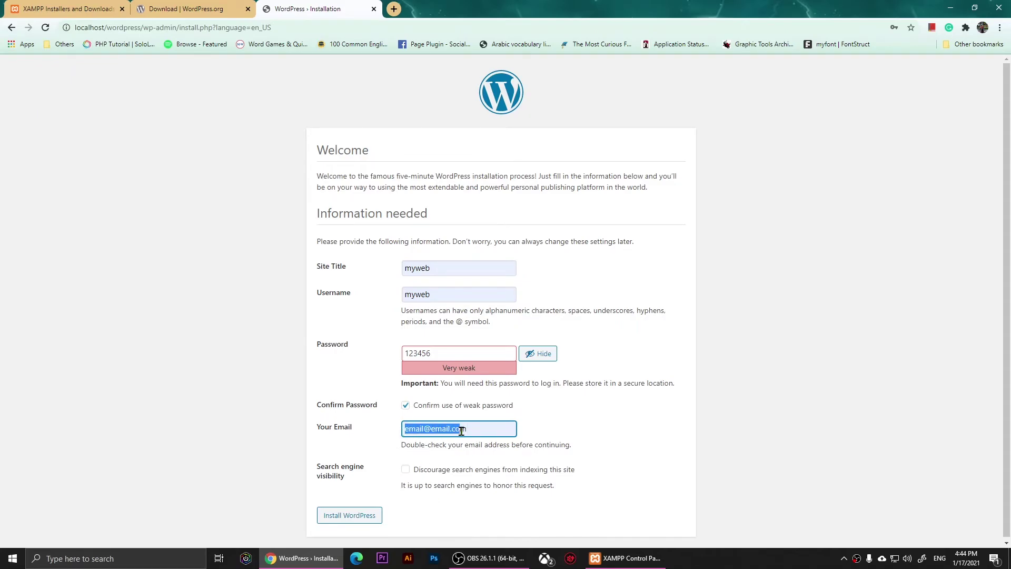
pyautogui.click(493, 429)
pyautogui.click(363, 521)
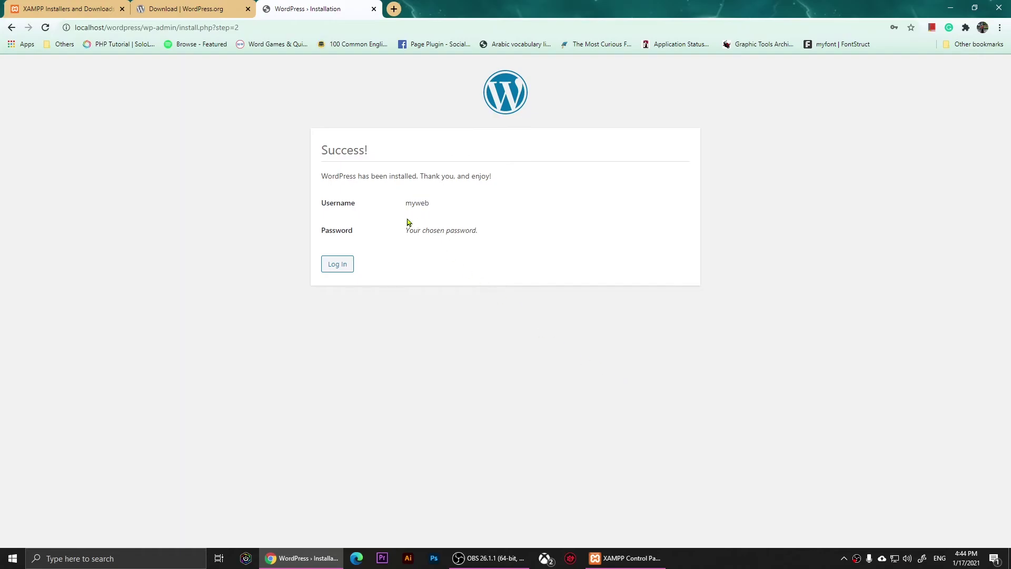
# - Review the Success page, highlighting its heading and the new admin username
pyautogui.moveTo(321, 158); pyautogui.dragTo(383, 153)
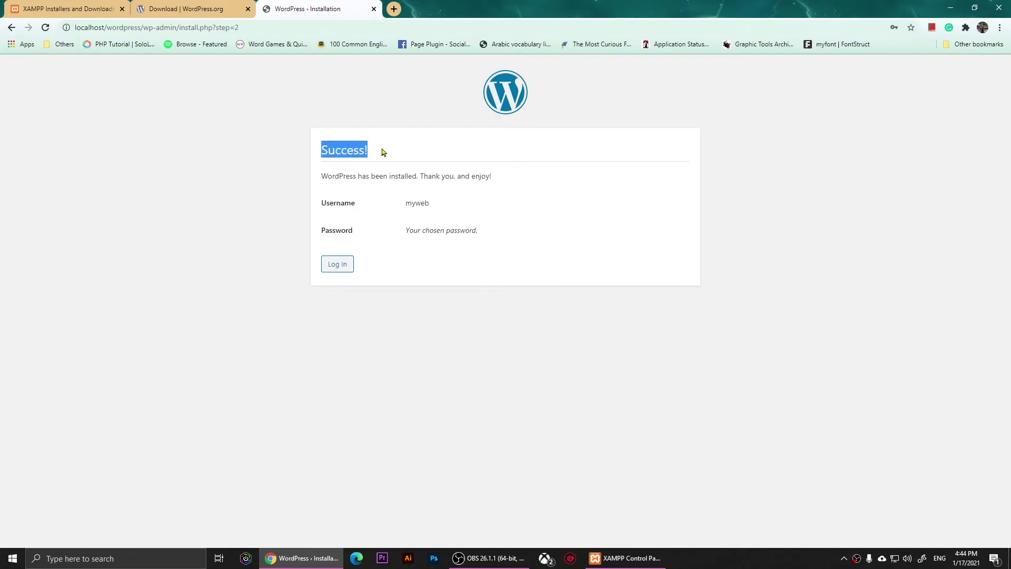
pyautogui.click(479, 281)
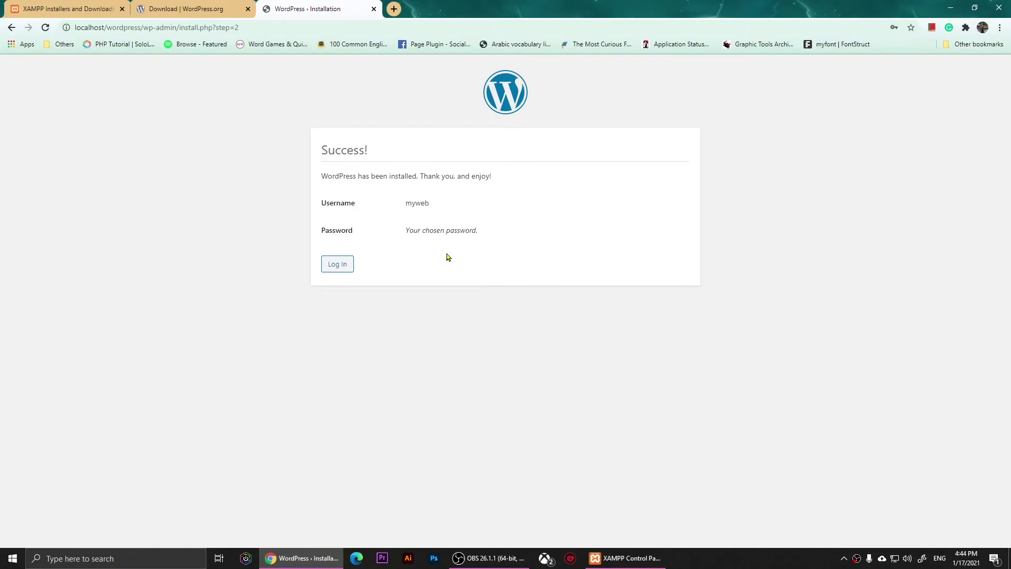
pyautogui.moveTo(404, 204); pyautogui.dragTo(475, 204)
pyautogui.click(427, 204)
pyautogui.moveTo(405, 205); pyautogui.dragTo(477, 204)
pyautogui.click(518, 243)
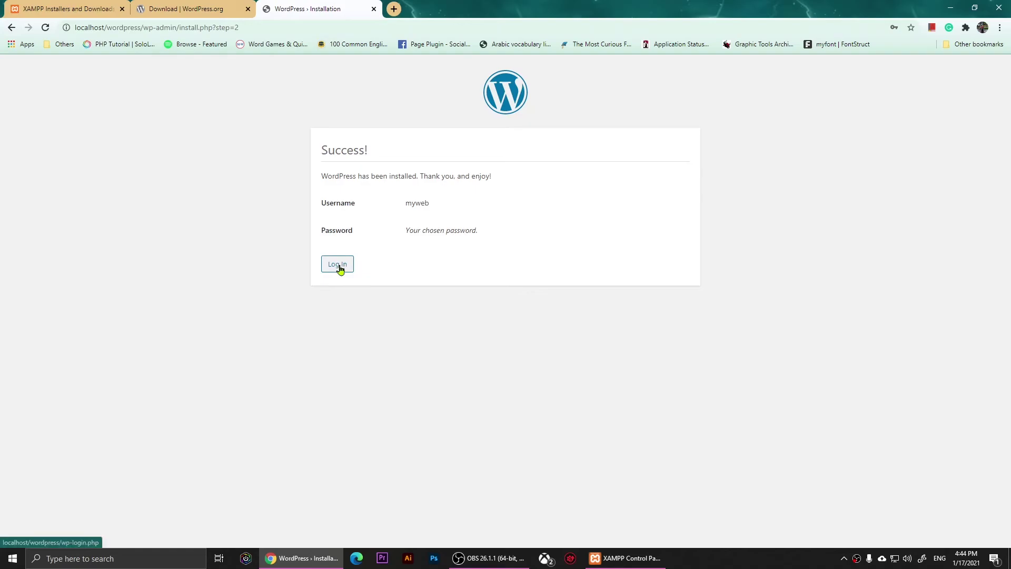
# - Log in with the admin username and password, with Remember Me ticked
pyautogui.click(338, 267)
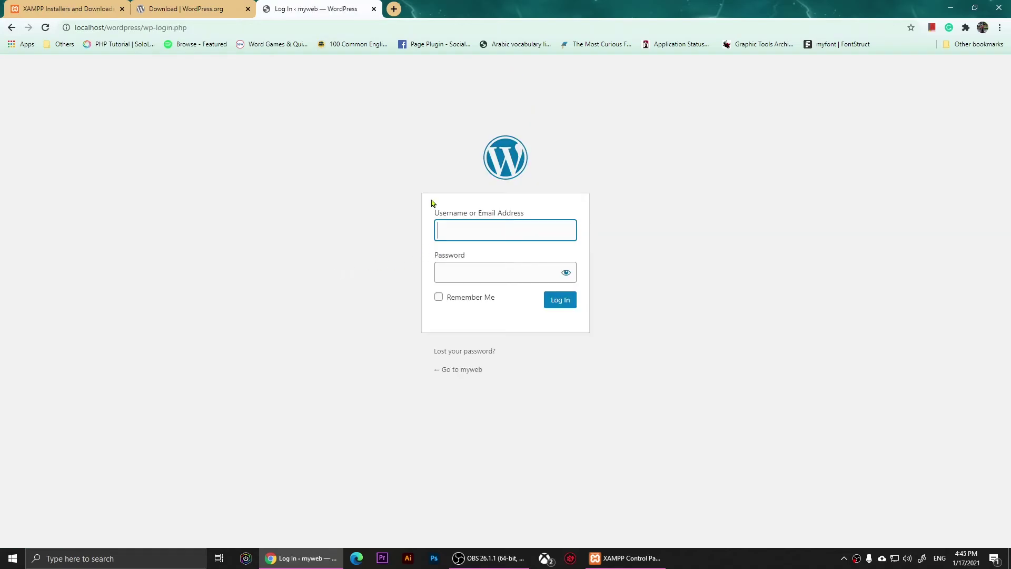
pyautogui.write('myweb')
pyautogui.click(504, 270)
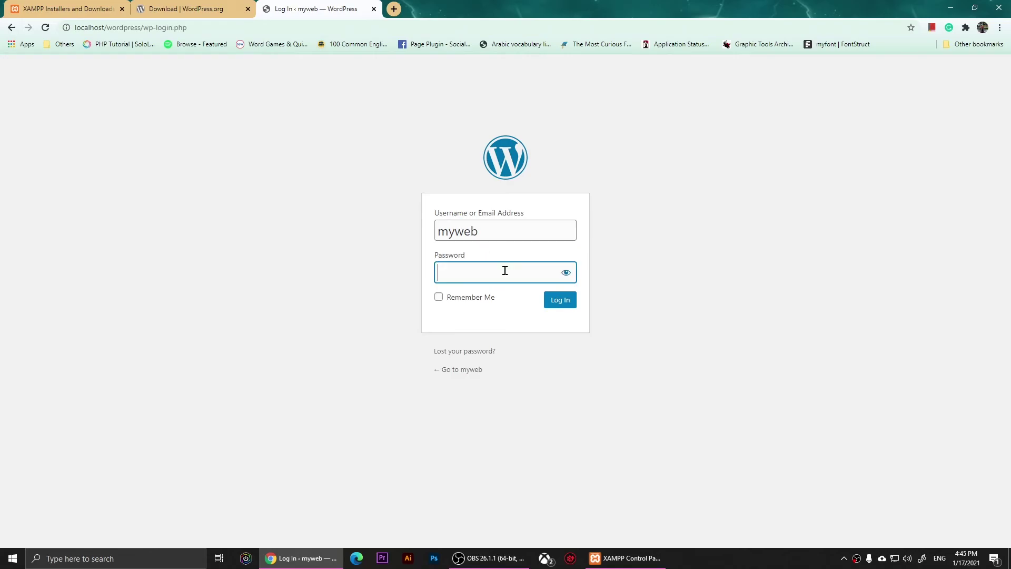
pyautogui.write('••••••')
pyautogui.click(438, 297)
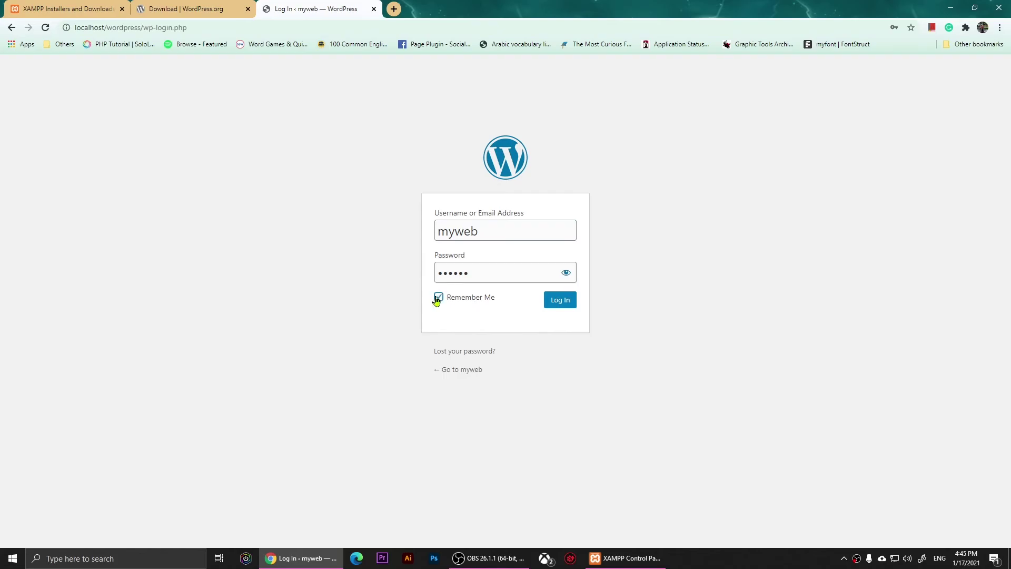
pyautogui.click(564, 306)
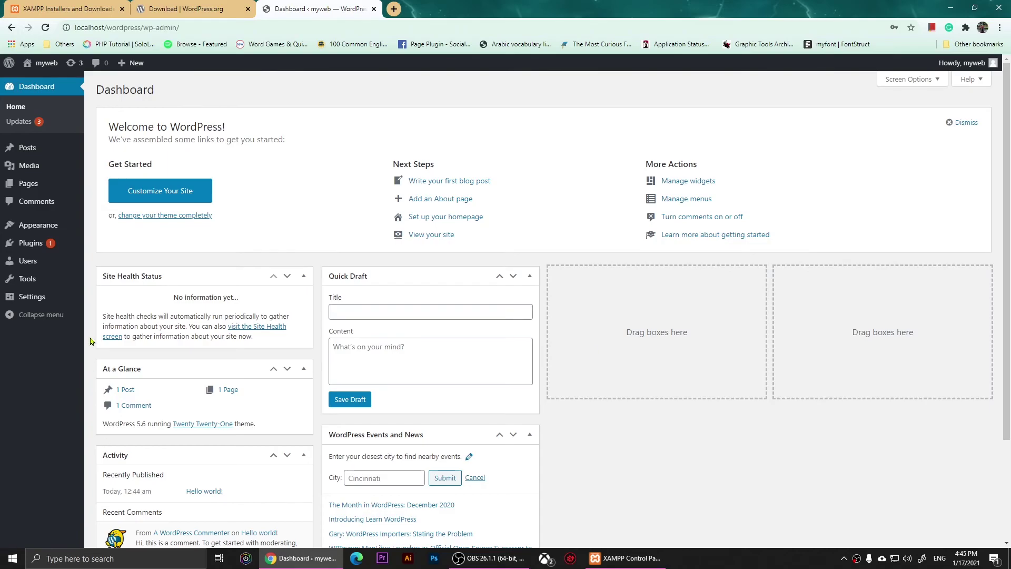
# - Under Plugins > Add New, install the featured Jetpack plugin
pyautogui.click(32, 243)
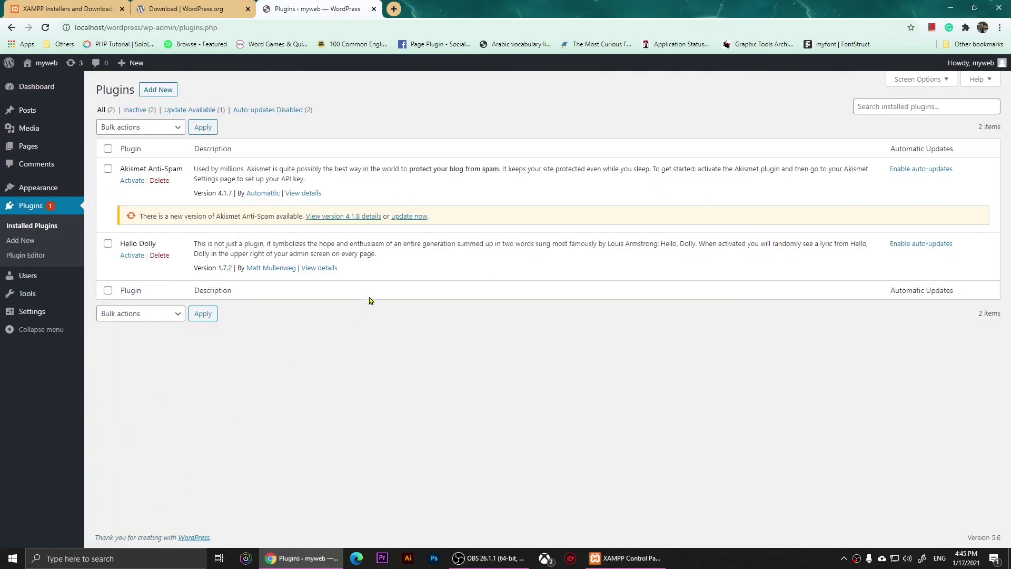
pyautogui.click(156, 90)
pyautogui.click(938, 178)
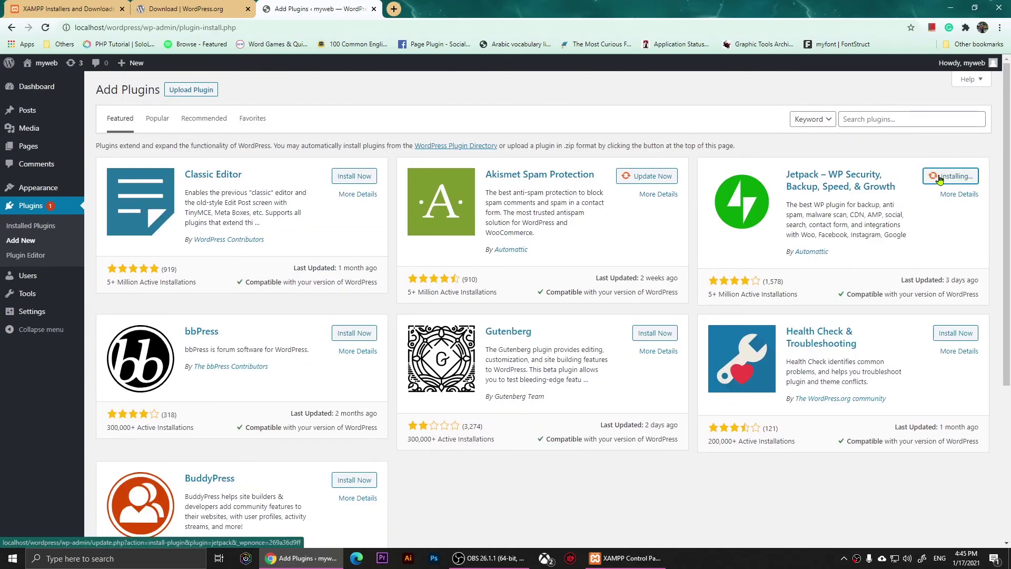